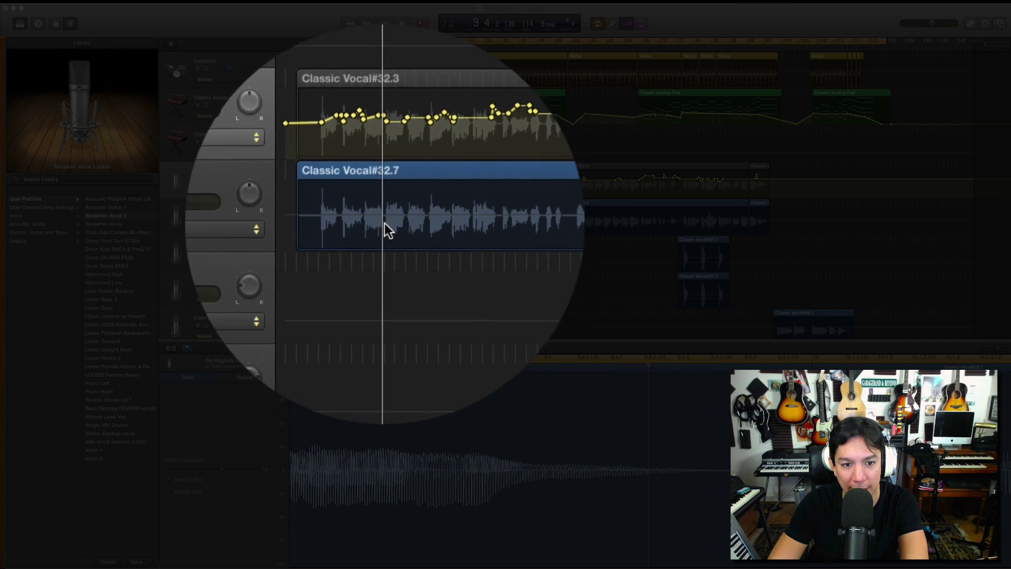
Step: Select the lower Benjamin Vocal 2 take and play it from bar 4 without automation
click(384, 226)
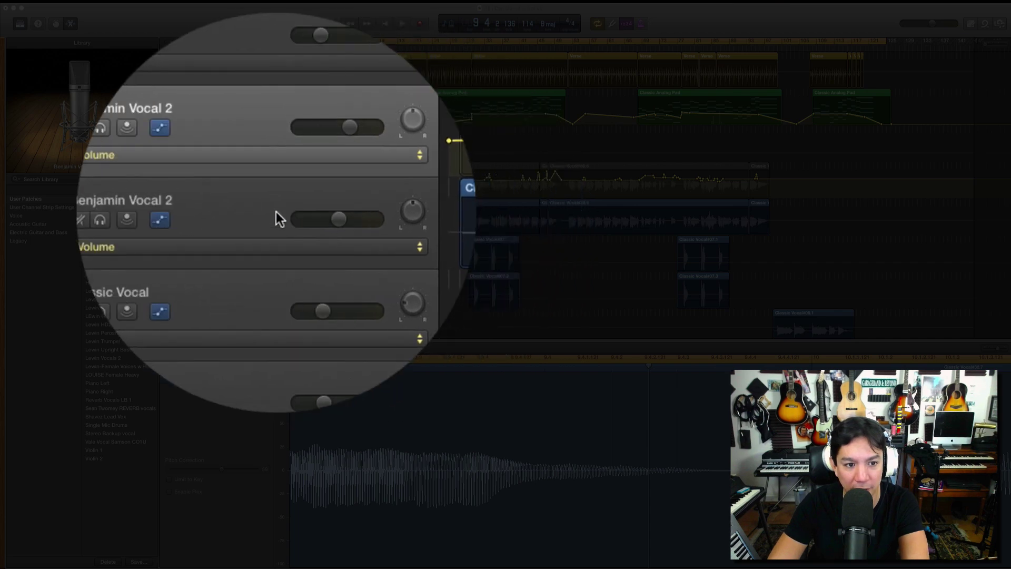
click(264, 194)
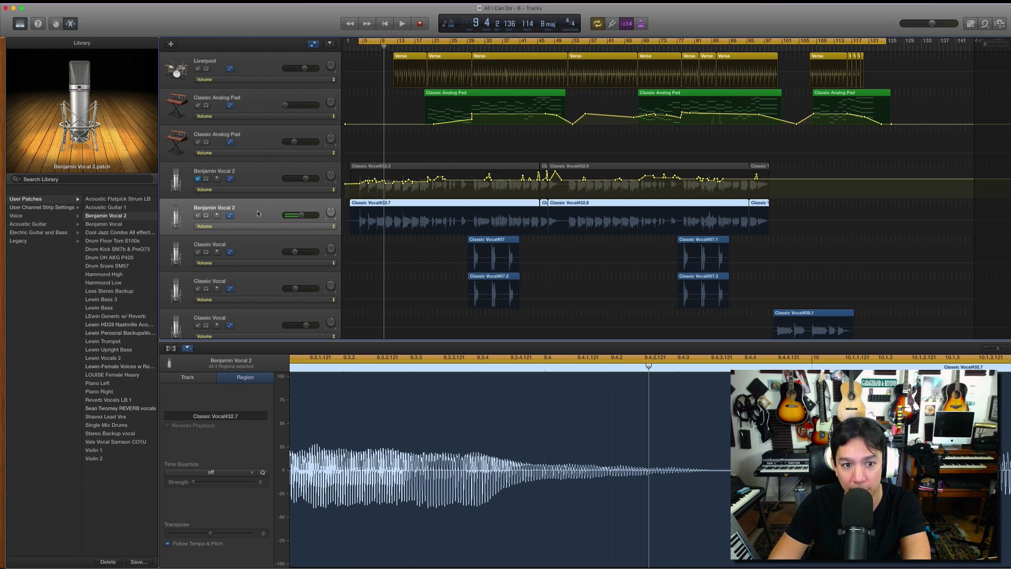
key(space)
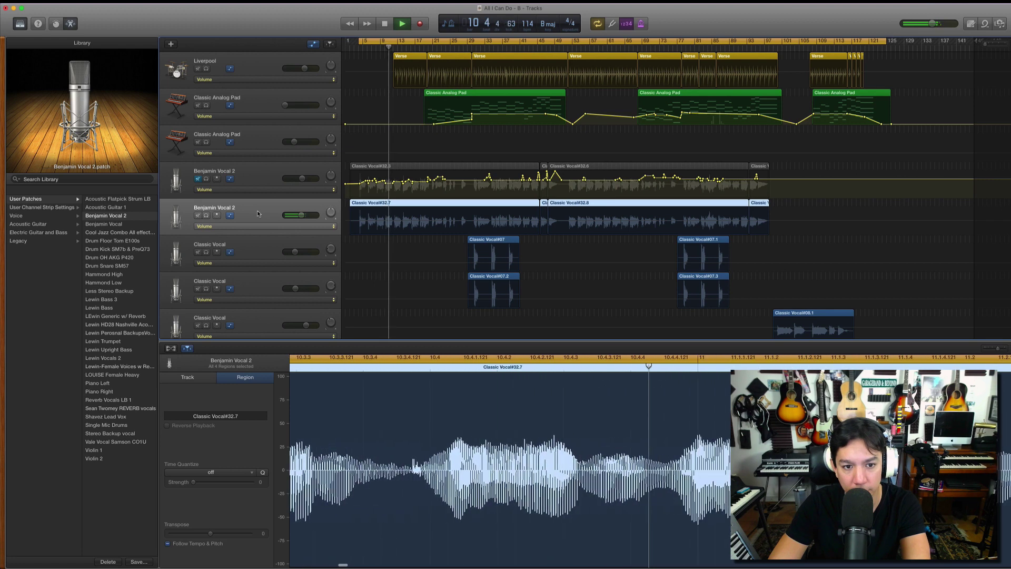
key(space)
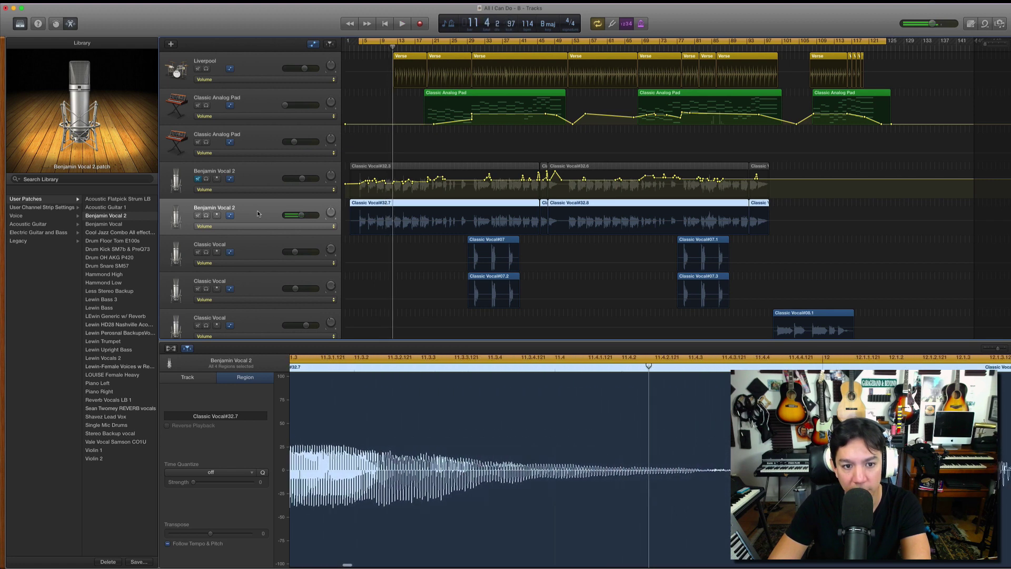
Step: Mute the plain lower take, play the automated upper take from bar 4, then mute it again
click(199, 215)
click(199, 180)
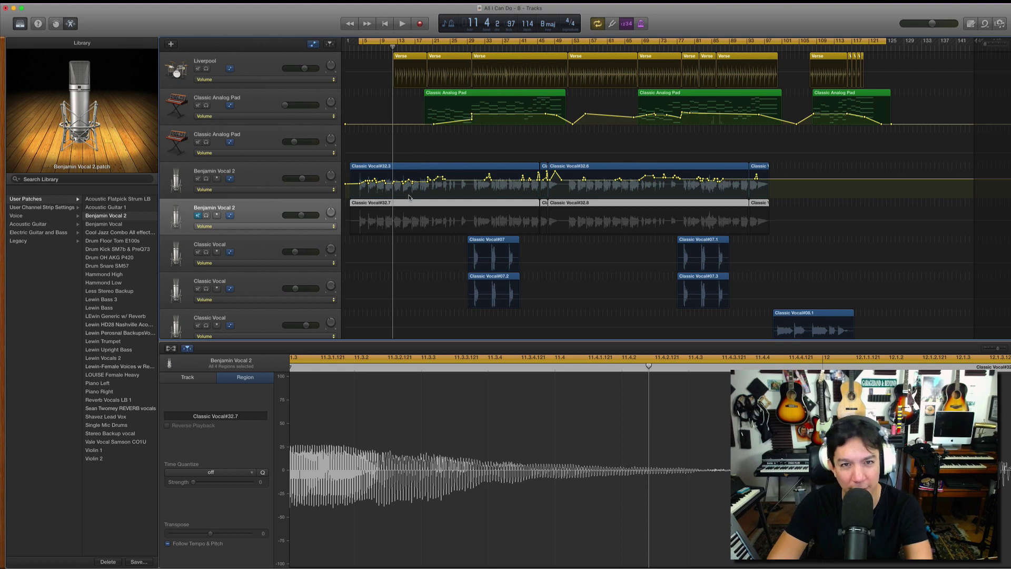
key(space)
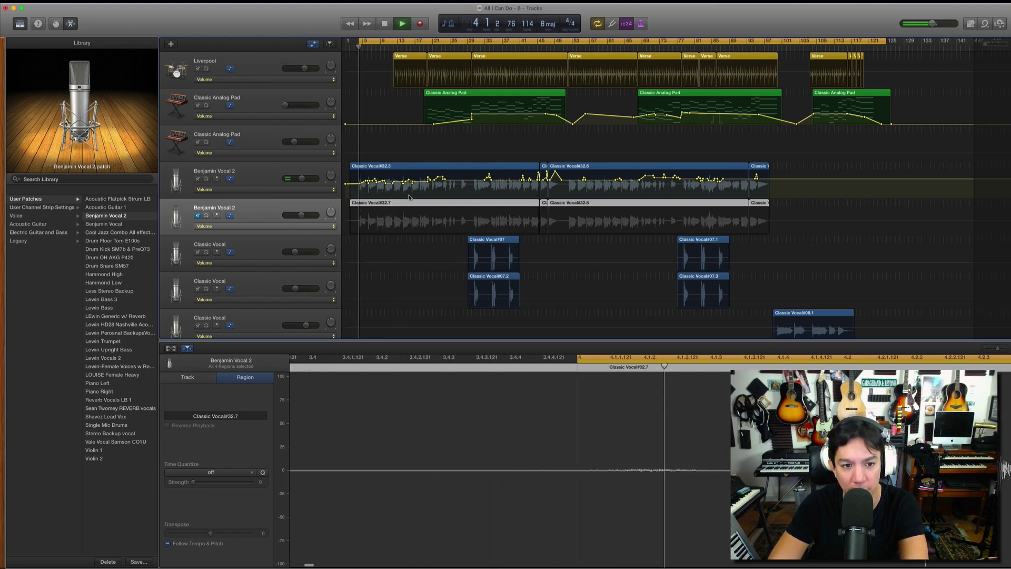
key(space)
click(198, 180)
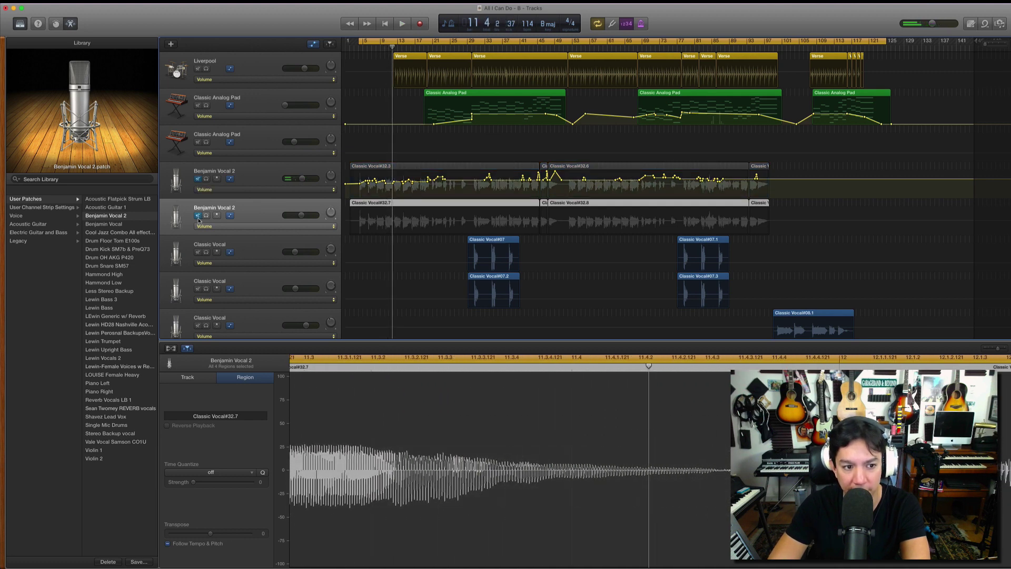
Step: Unmute the plain lower Benjamin Vocal 2 take and play it from bar 4
click(198, 216)
key(space)
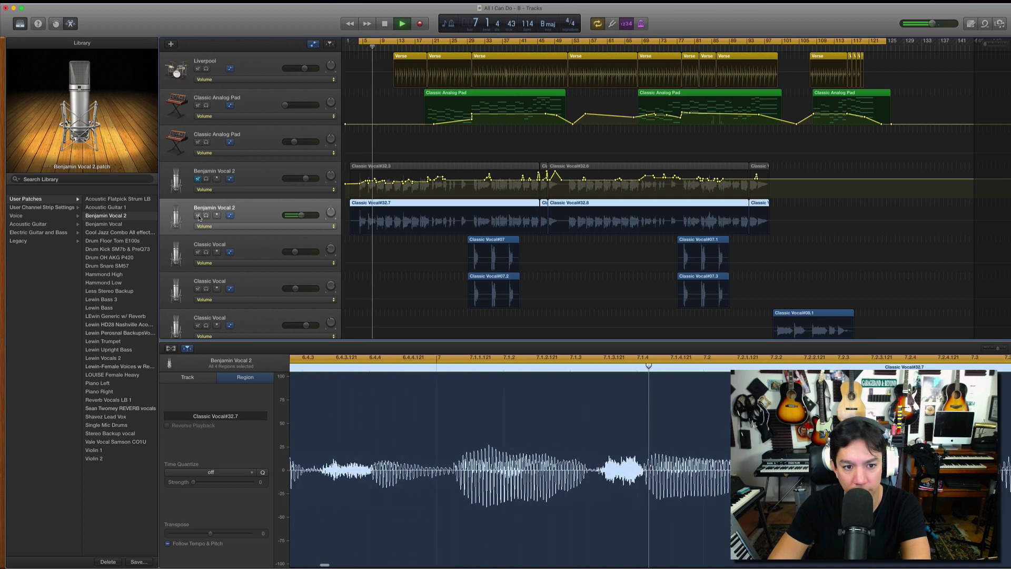
key(space)
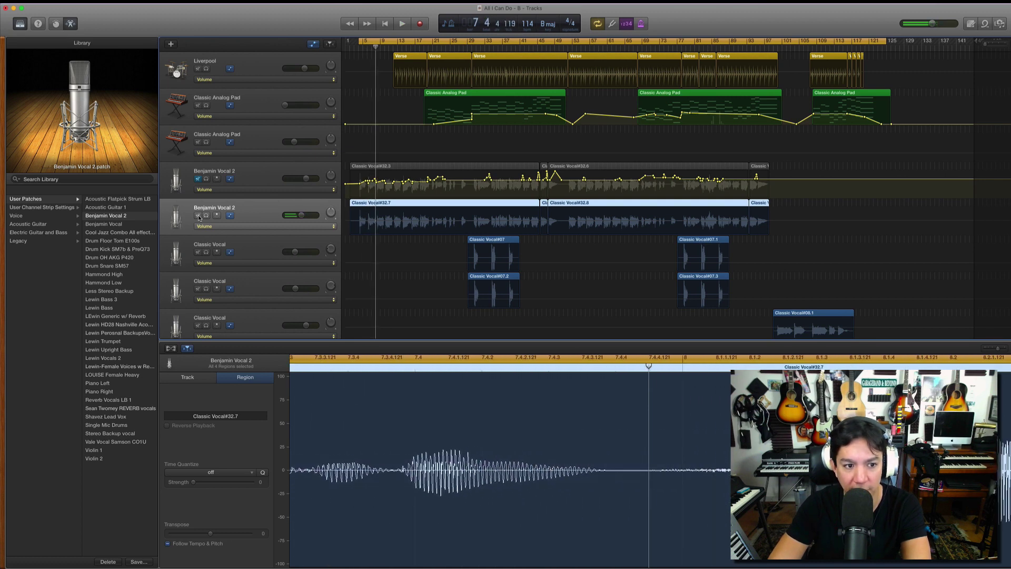
Step: Play the automated upper take instead, then mute it and unmute the plain take
click(199, 216)
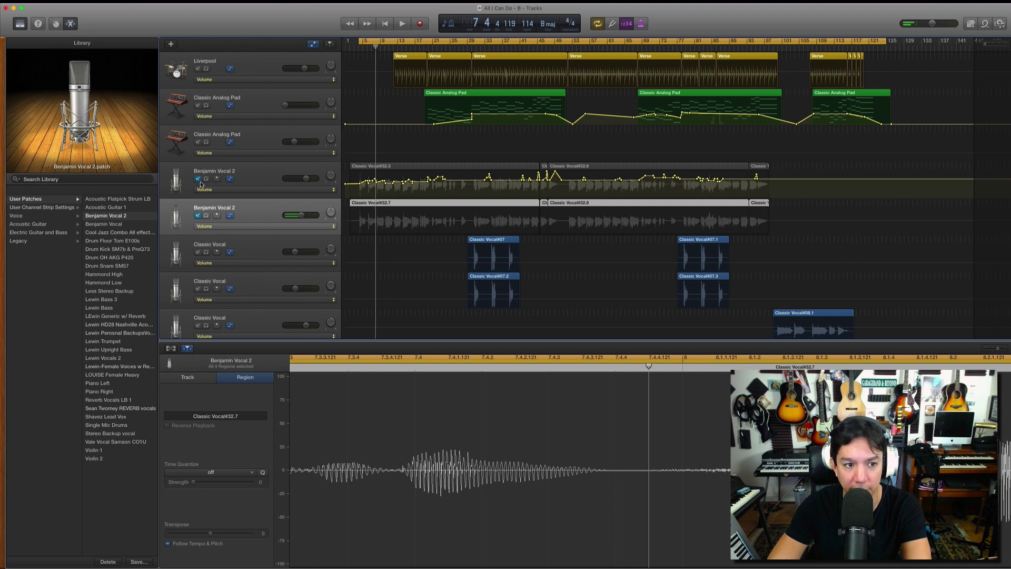
click(199, 179)
key(space)
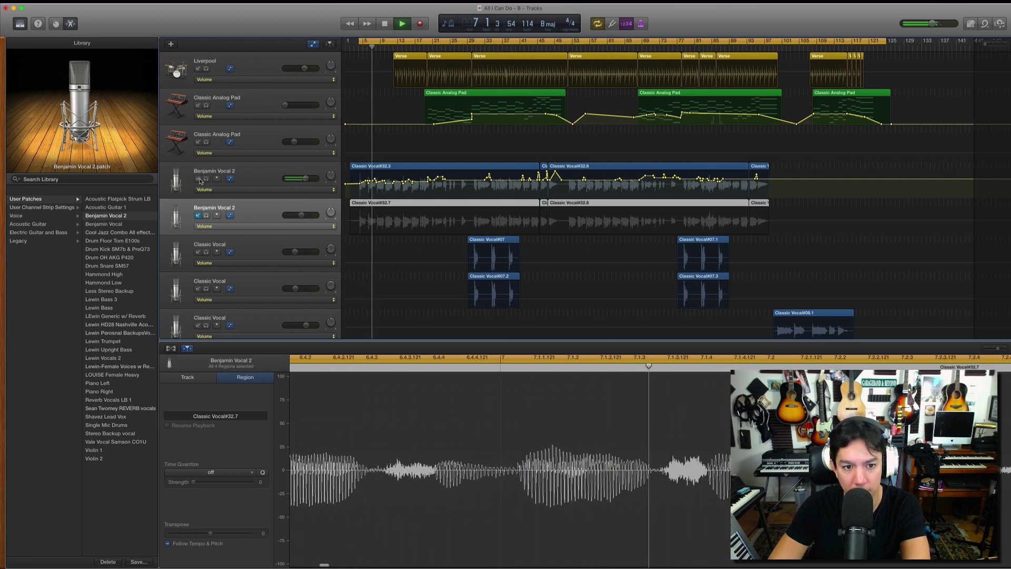
key(space)
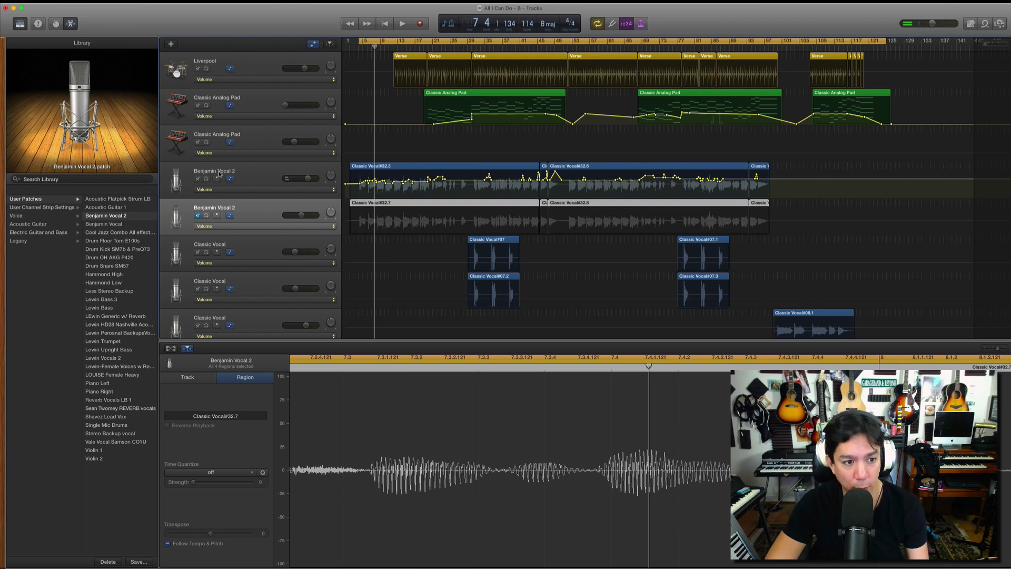
click(198, 179)
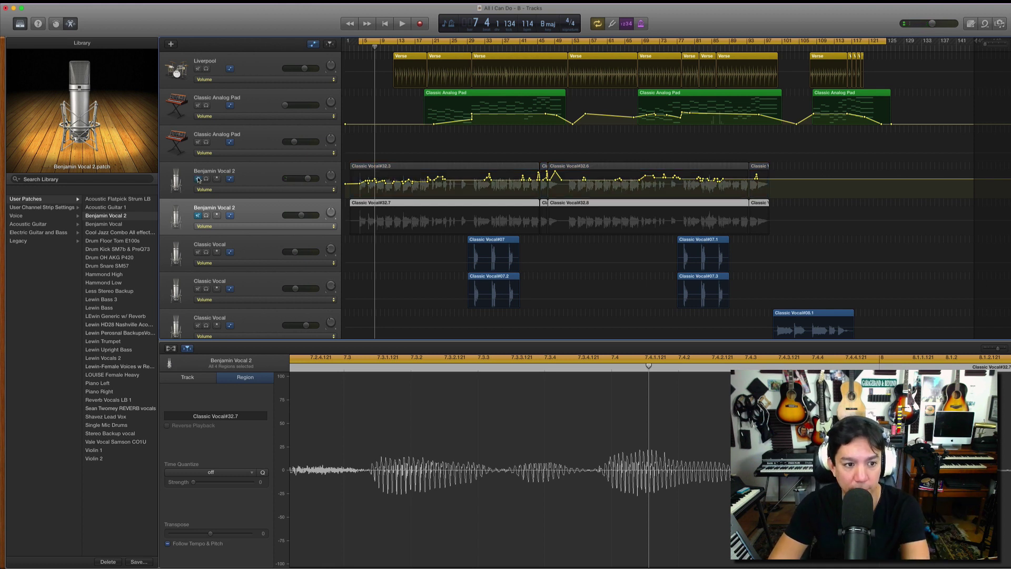
click(199, 216)
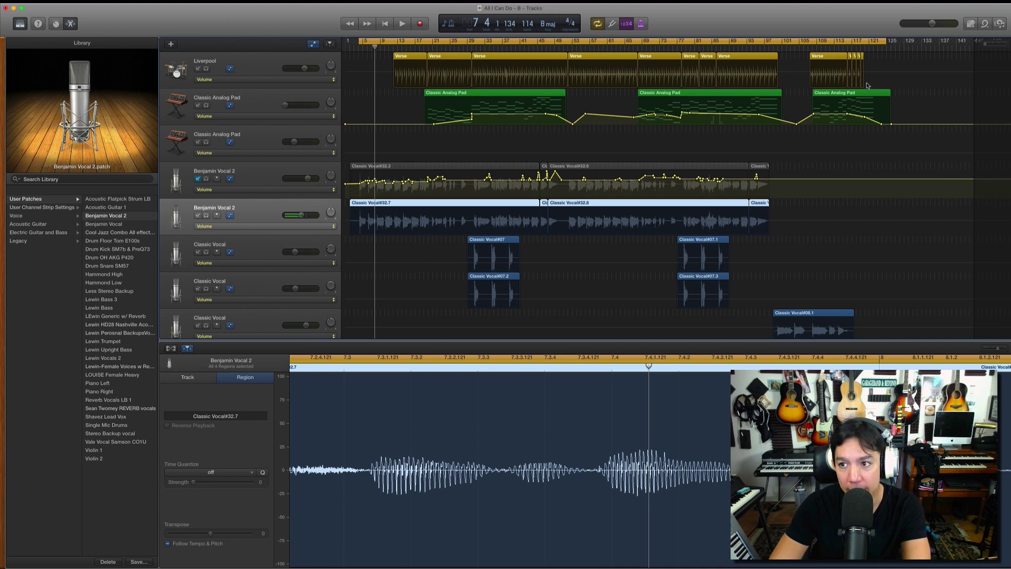
drag(999, 45, 1003, 45)
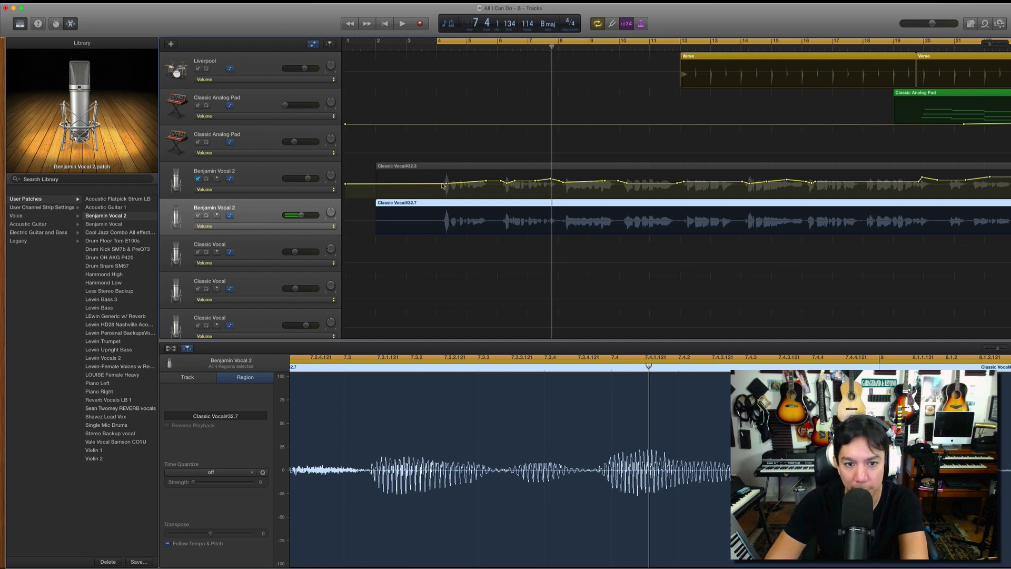
Step: Show the lower vocal's volume automation and set its track volume to -5.5 dB
click(442, 185)
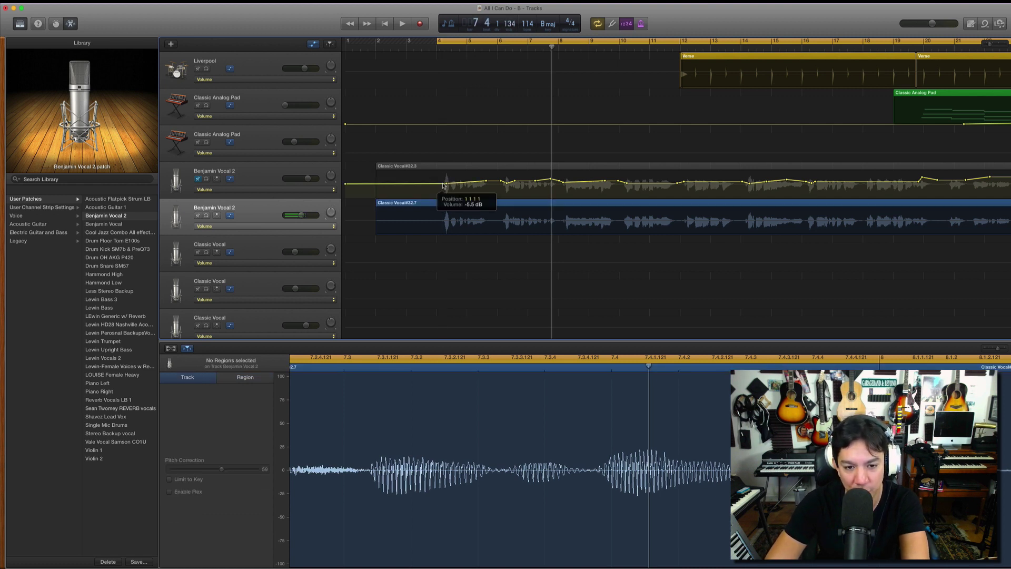
click(440, 223)
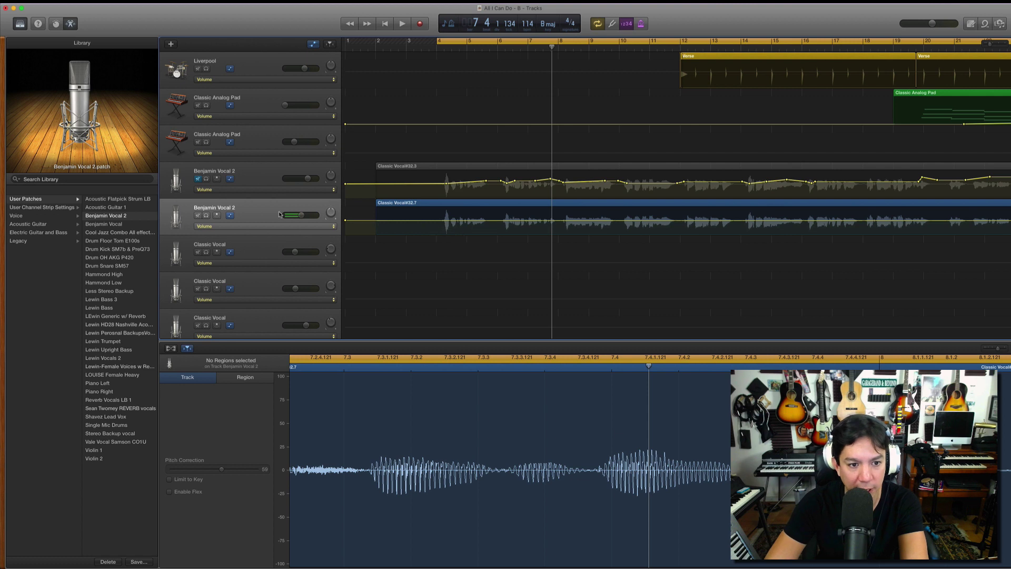
double_click(302, 215)
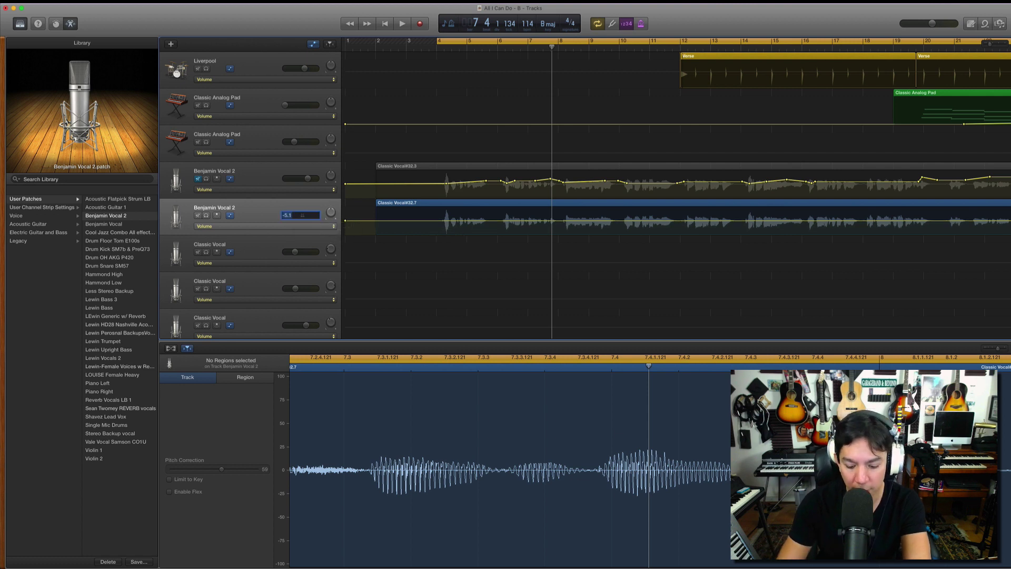
text(-5.5)
key(Return)
Step: Add an automation point before the first phrase and move the automated vocal track to the top
scroll(438, 45, down, 1)
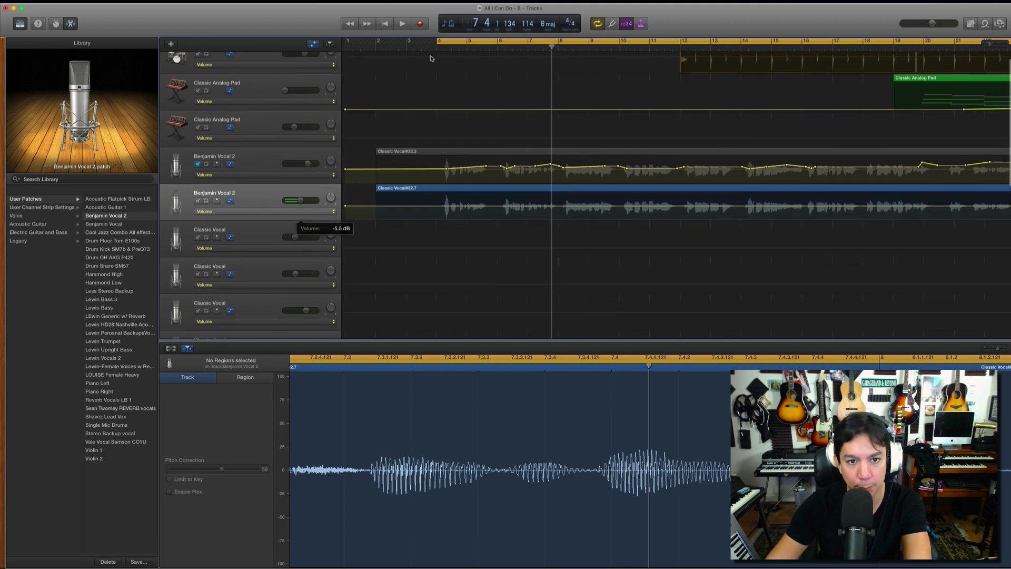
click(448, 204)
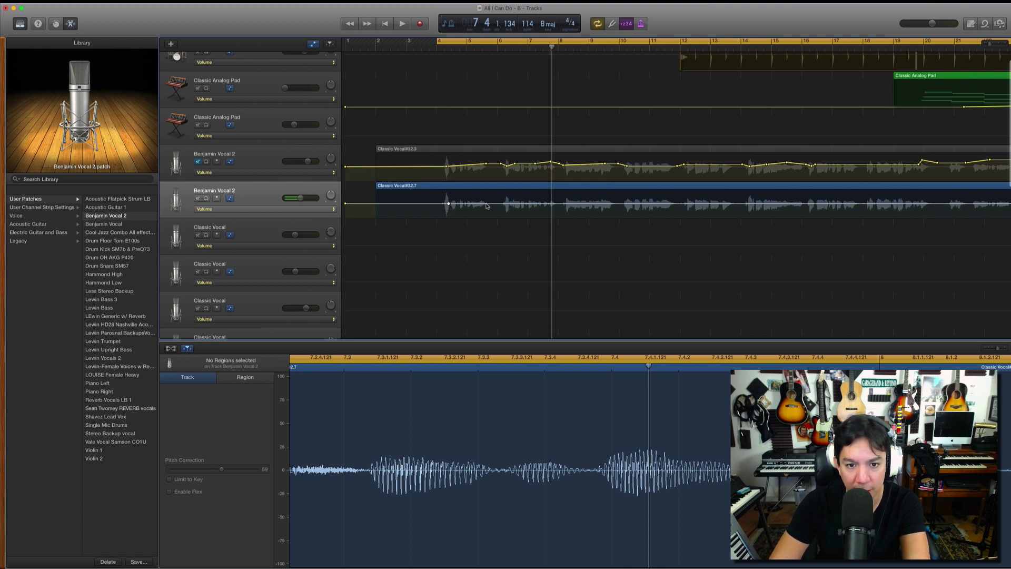
drag(293, 147, 279, 56)
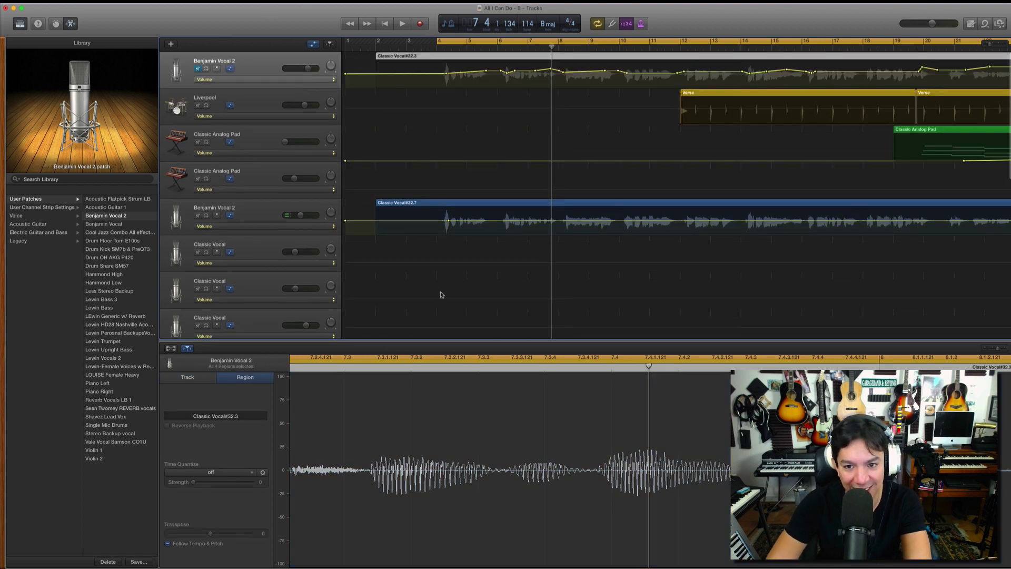
Step: Add another point on the vocal's volume line and raise it to -0.7 dB
scroll(406, 262, down, 2)
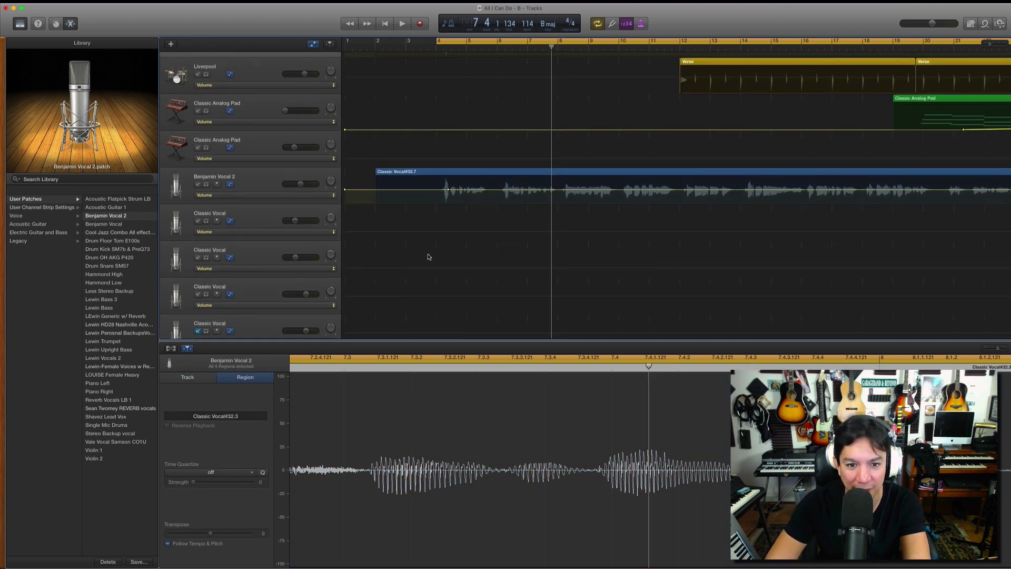
click(490, 190)
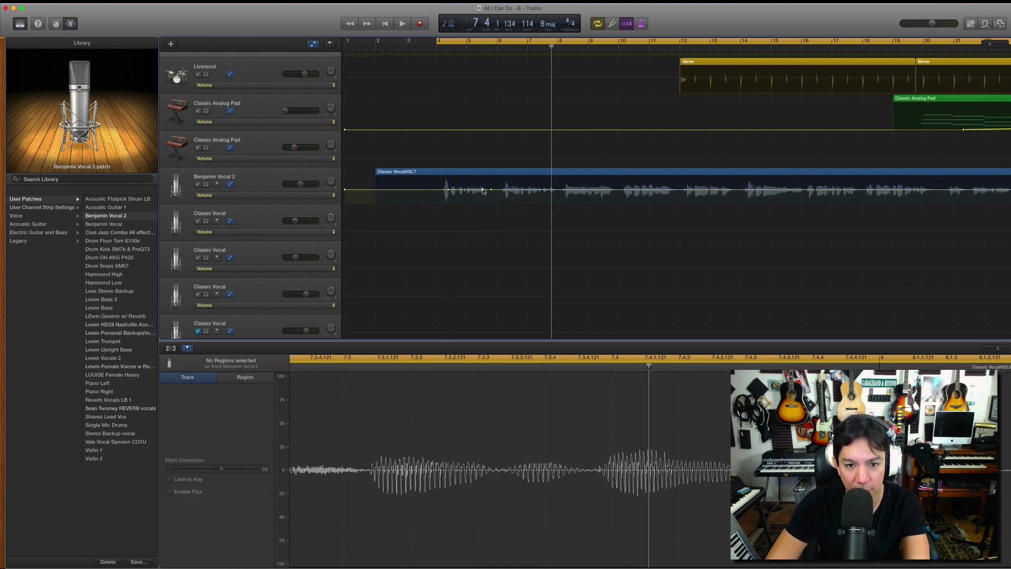
drag(481, 189, 482, 185)
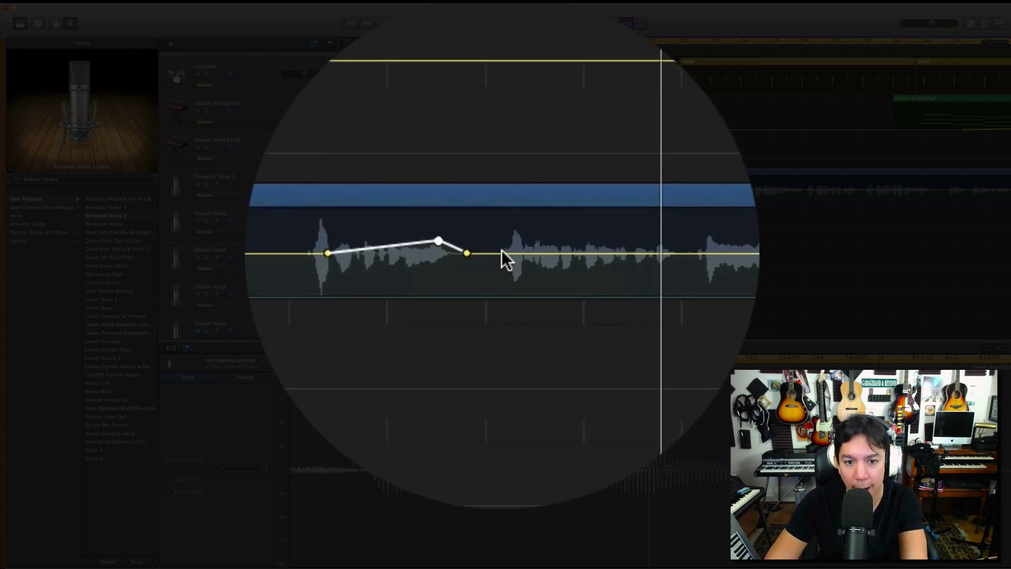
Step: Add a new volume point, then compare the vocal with automation off and back on
click(501, 253)
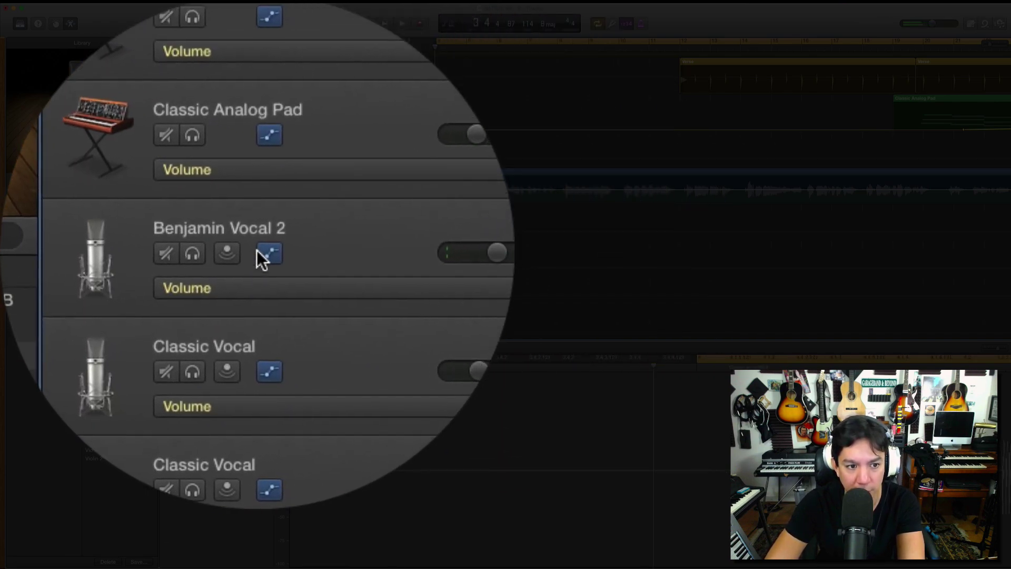
click(256, 252)
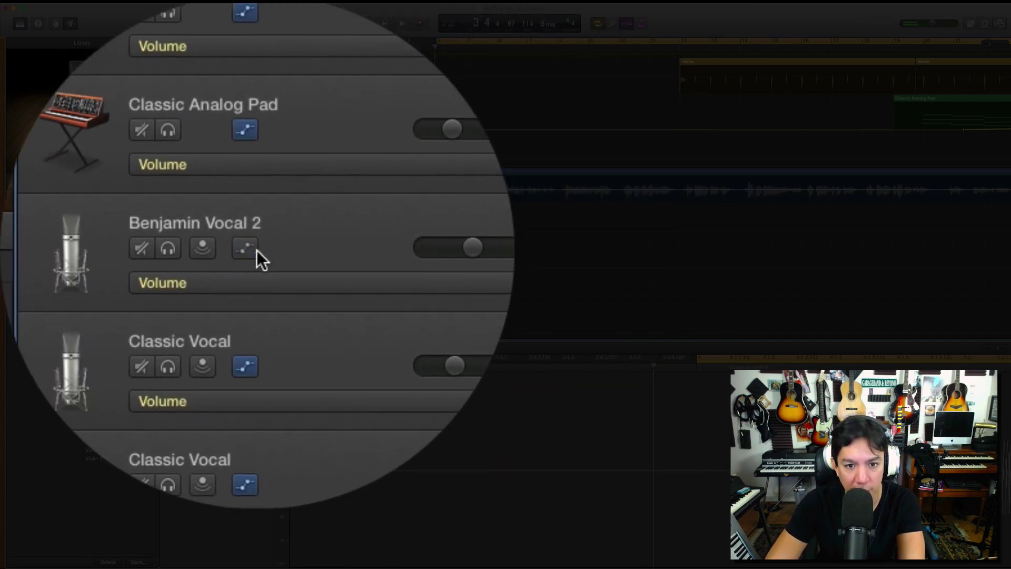
key(space)
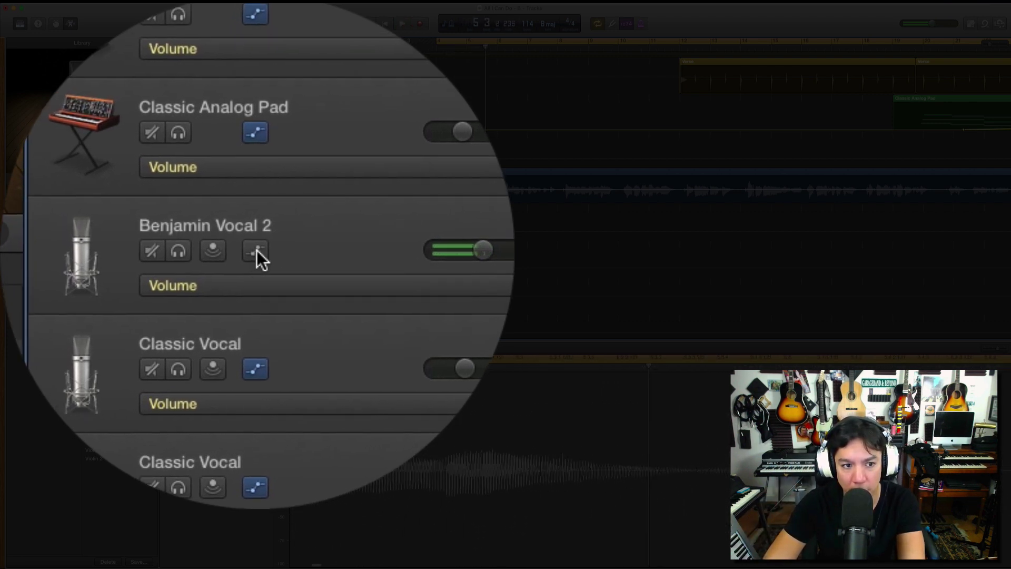
click(256, 251)
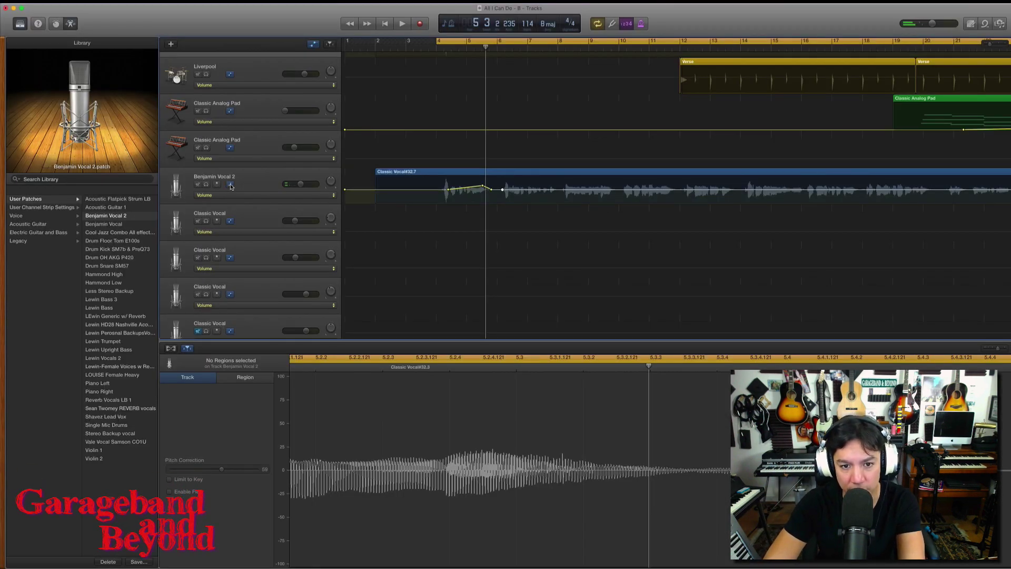
key(space)
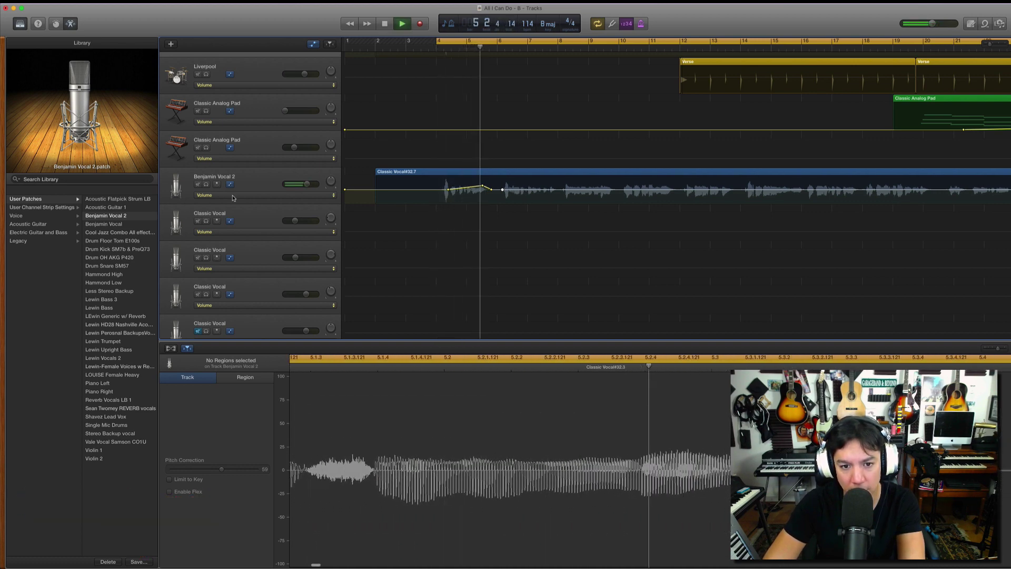
key(space)
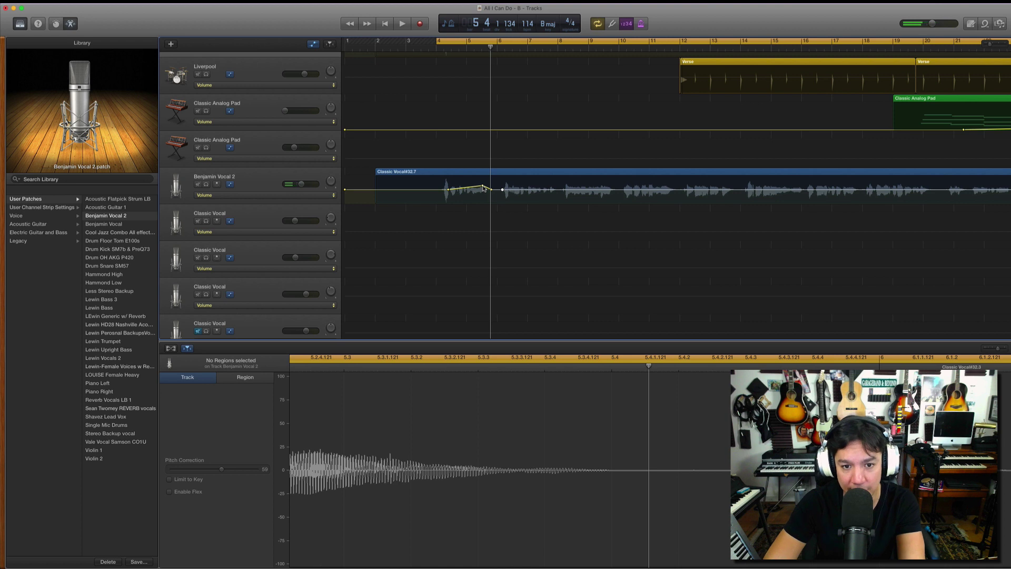
Step: Lower the -0.7 dB automation point to -3.0 dB and audition it from just before bar 6
click(483, 187)
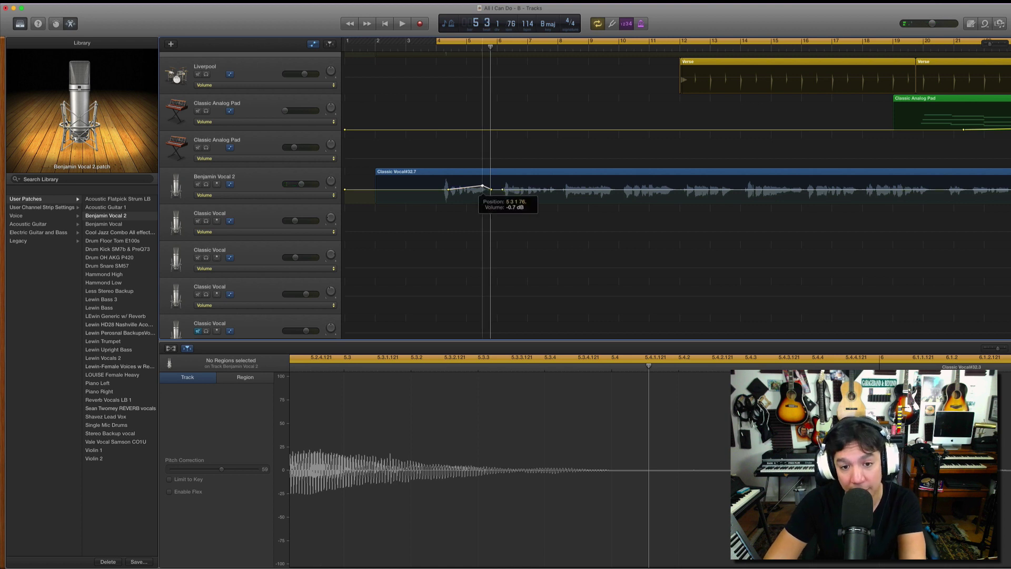
drag(483, 187, 483, 187)
key(space)
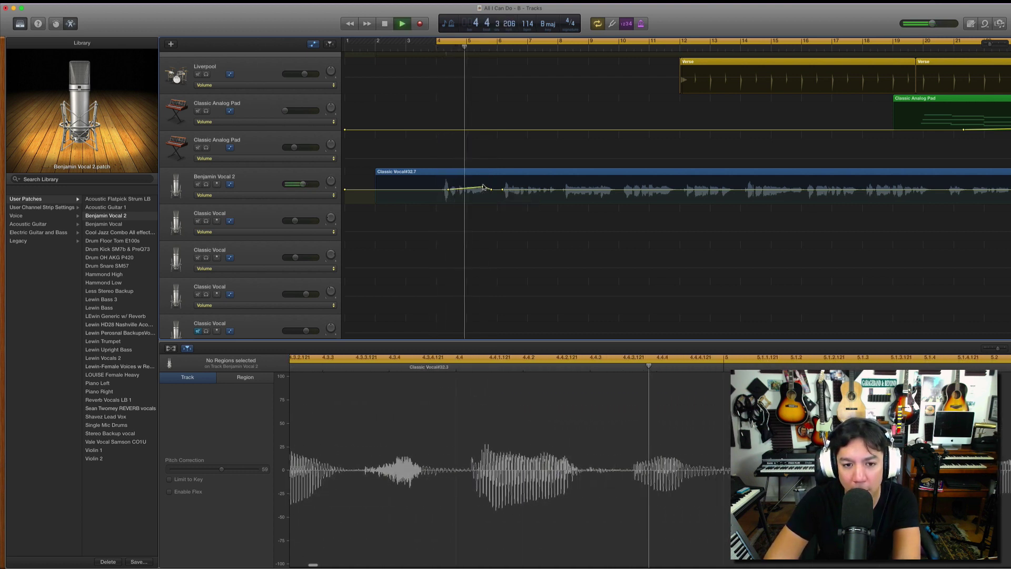
key(space)
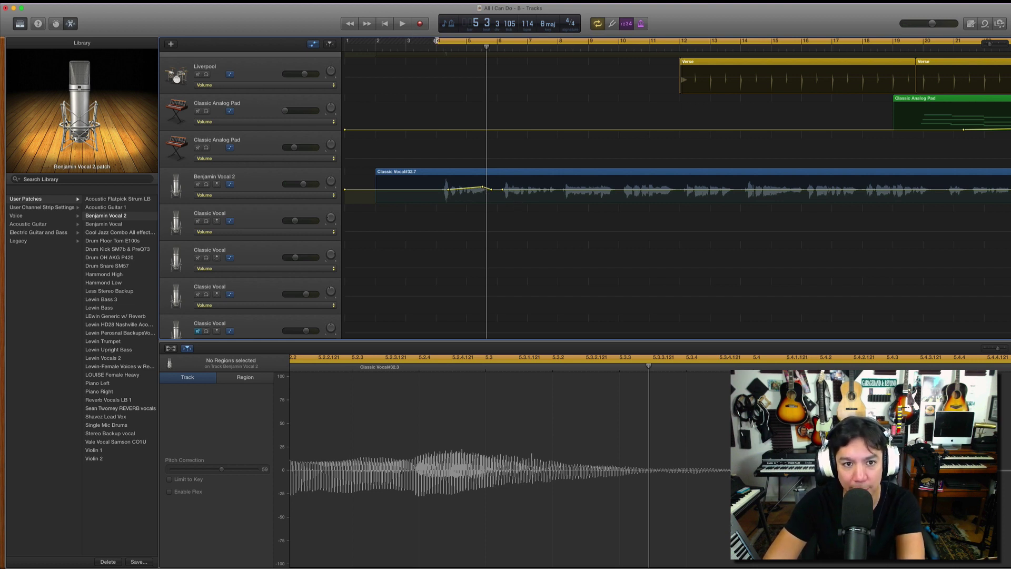
drag(437, 40, 495, 46)
key(space)
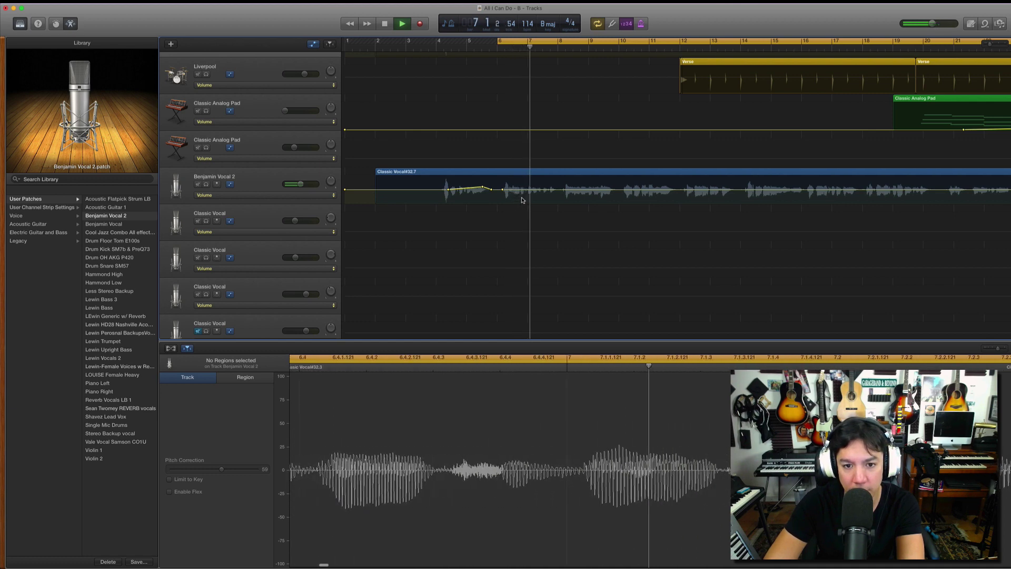
key(space)
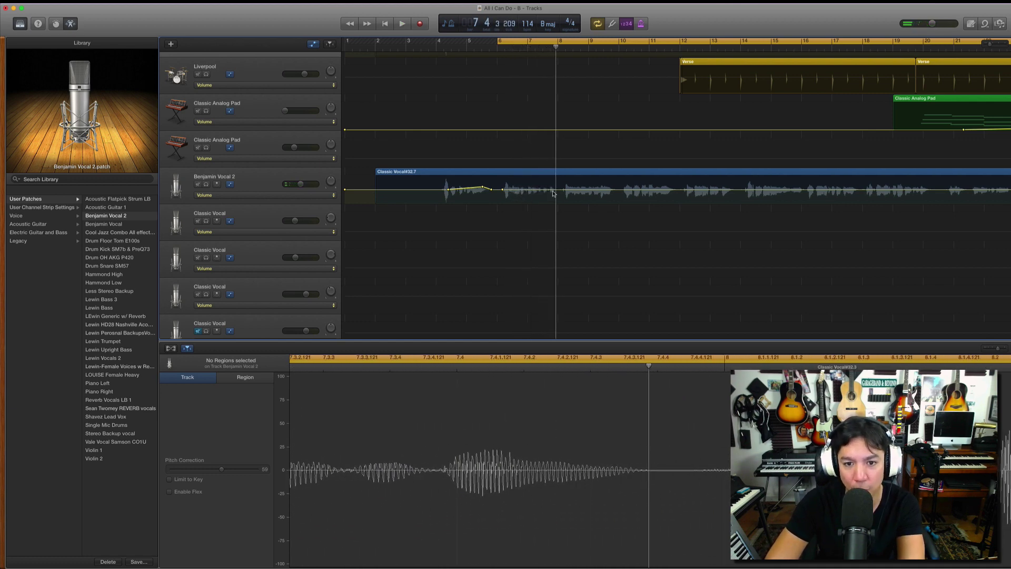
Step: Add four points around the quiet bar 7 phrase and raise the middle section to -1.1 dB
click(525, 190)
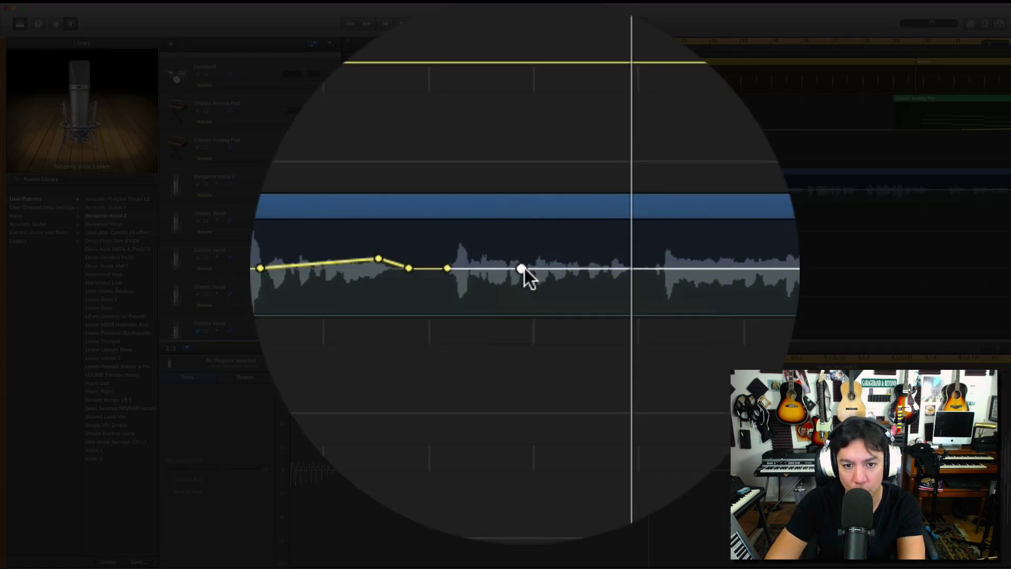
click(528, 189)
click(555, 190)
click(560, 189)
mouse_move(541, 269)
mouse_down()
mouse_move(542, 257)
mouse_move(542, 267)
mouse_up()
key(space)
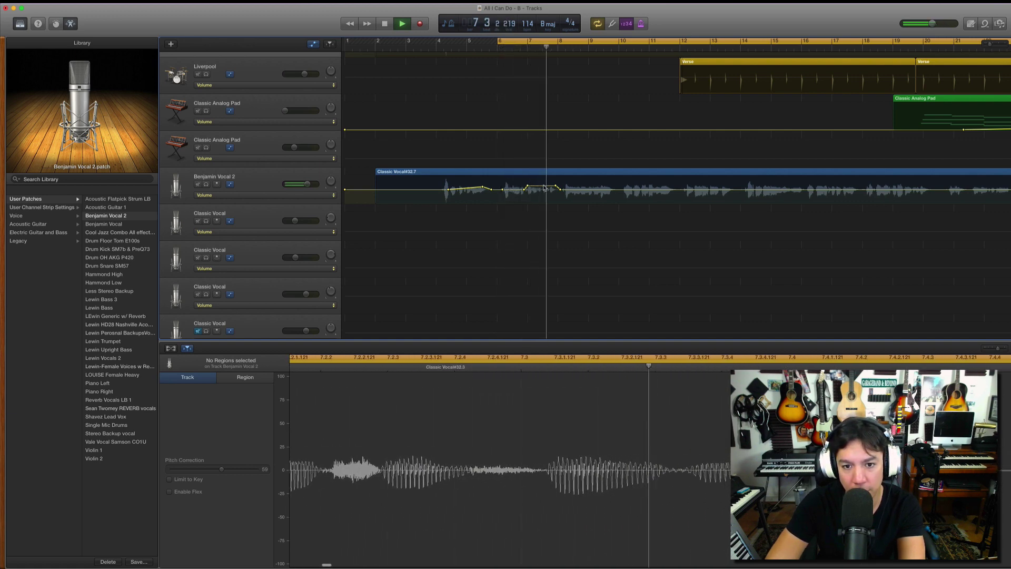
key(space)
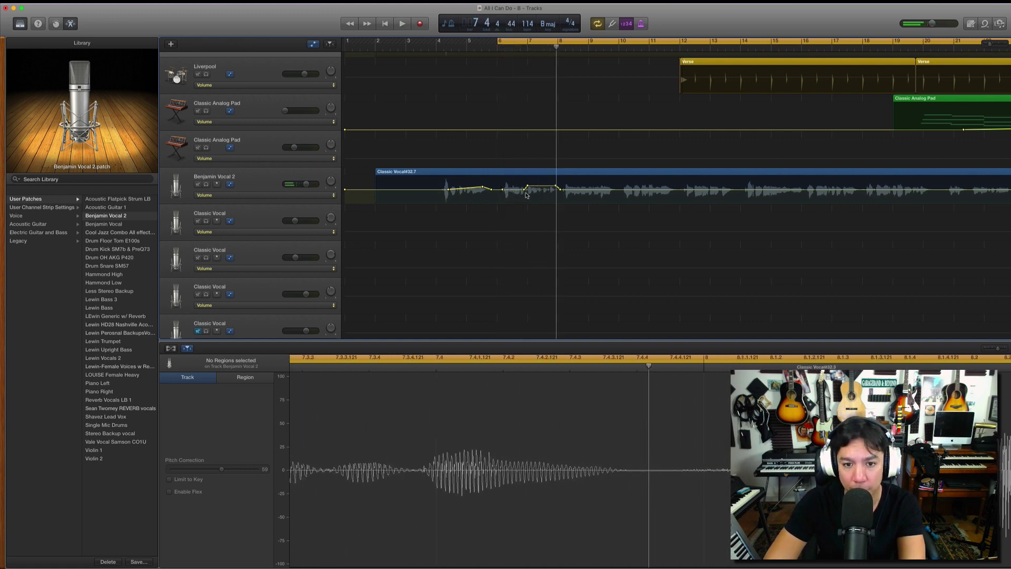
Step: Lift a point near bar 7.4 to a +2.9 dB peak and replay from bar 6
mouse_move(534, 188)
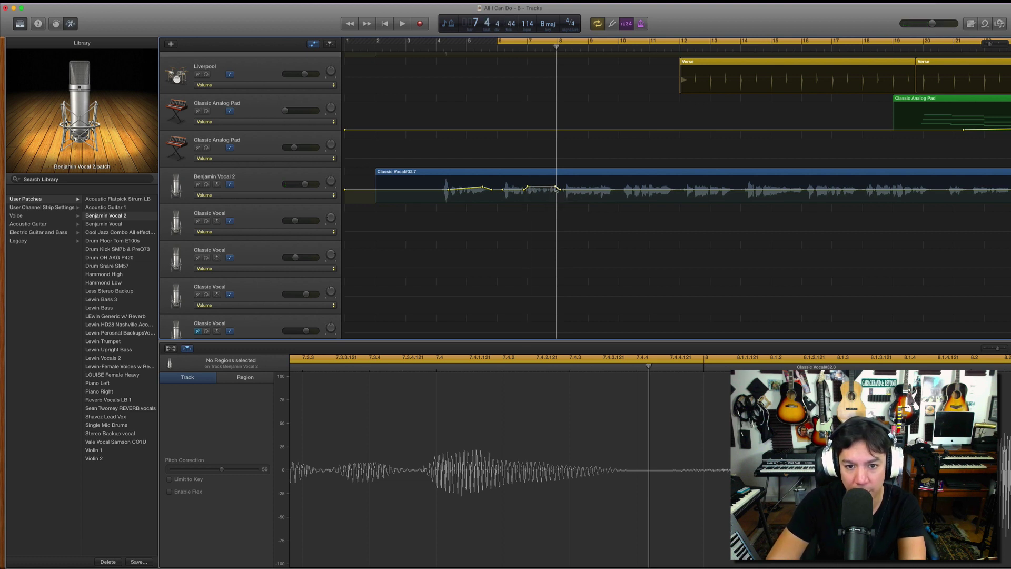
click(556, 187)
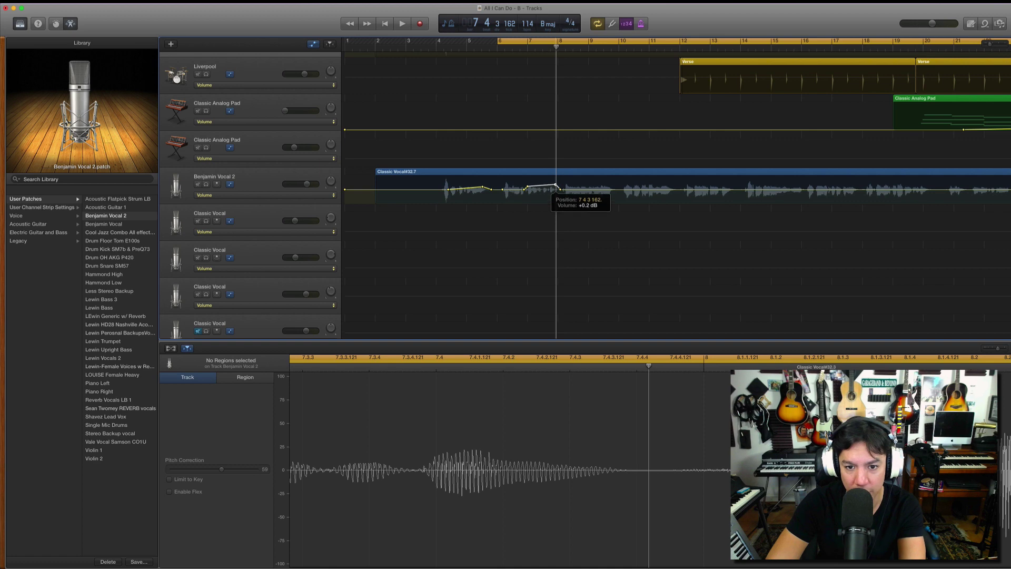
key(space)
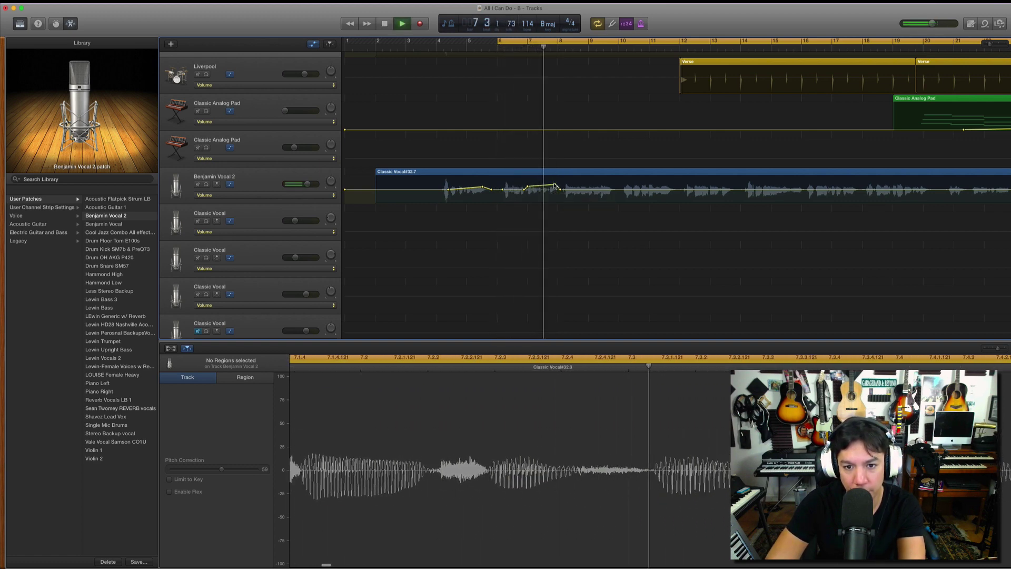
key(space)
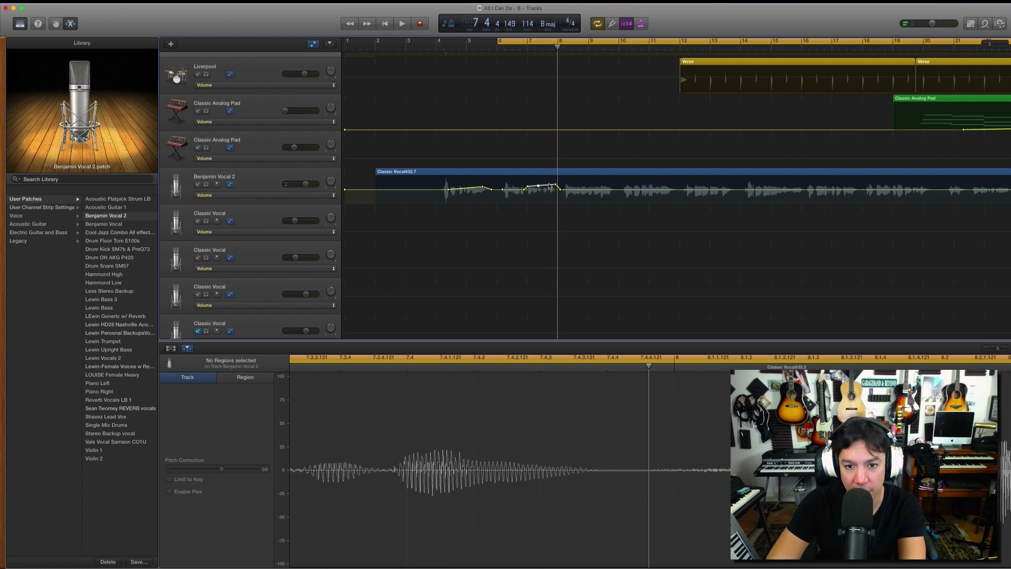
drag(545, 187, 544, 184)
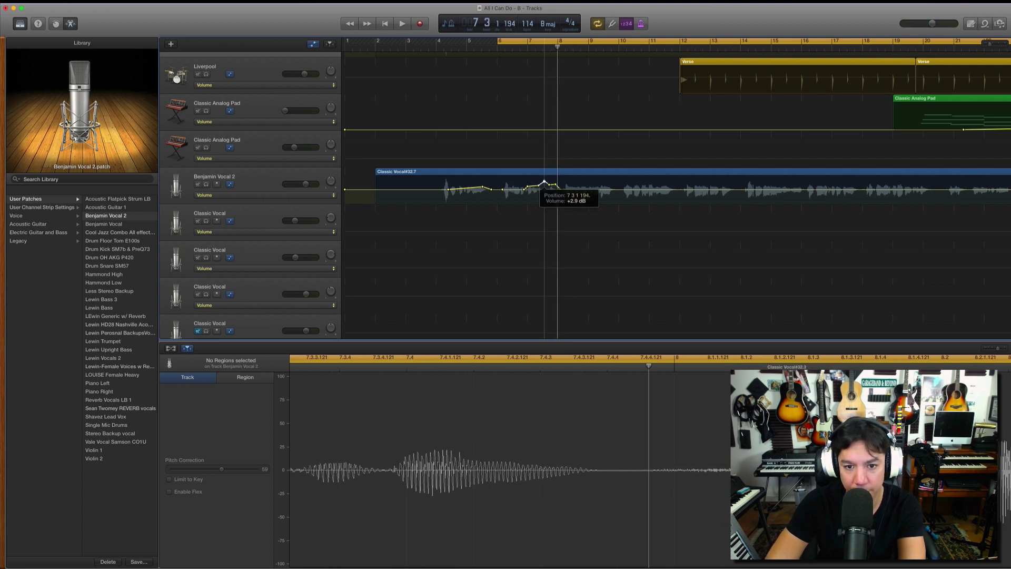
key(space)
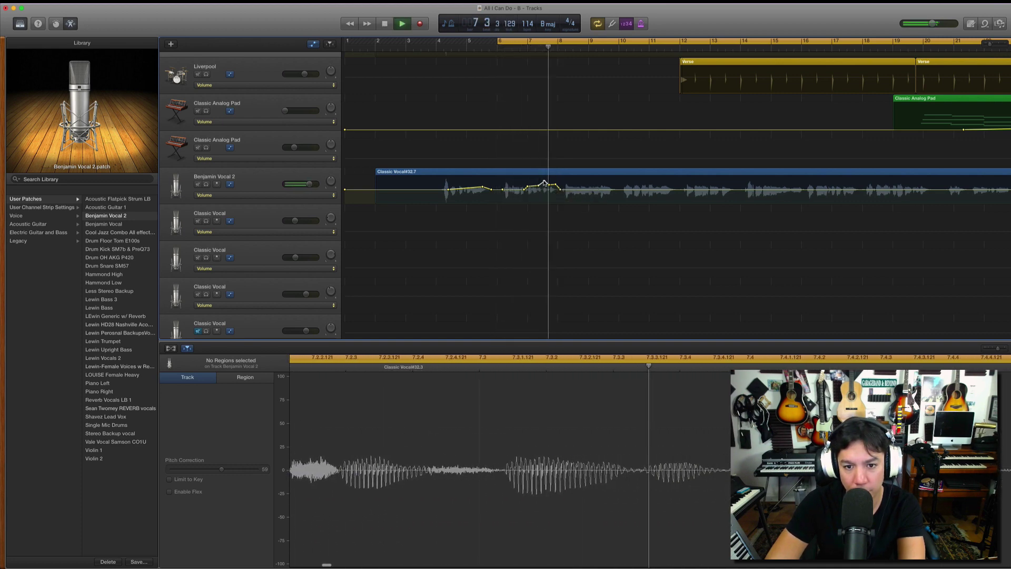
key(space)
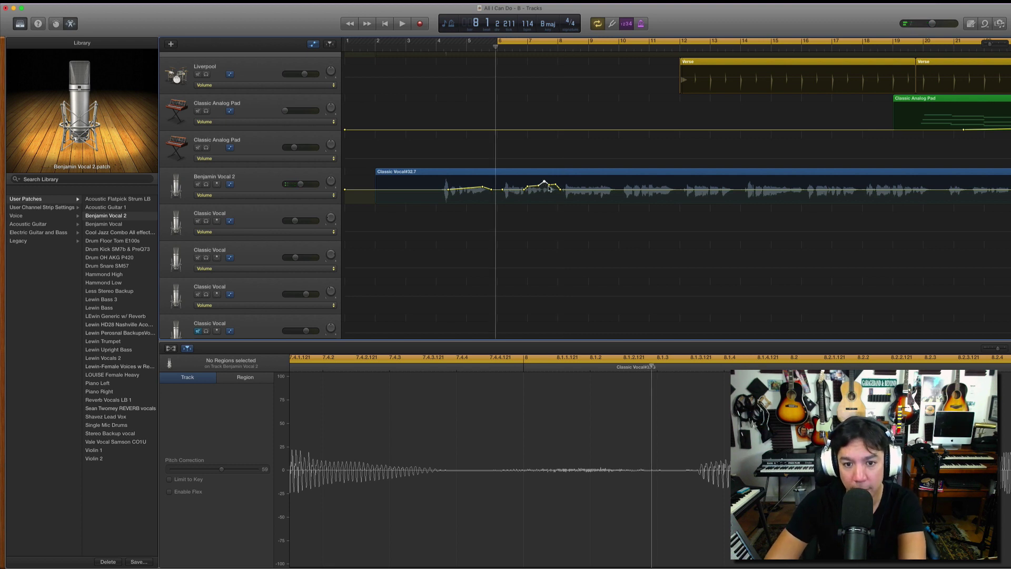
key(space)
Step: Toggle the vocal's volume automation off to compare, re-enable it, and replay the ride from bar 6
key(space)
click(228, 185)
key(space)
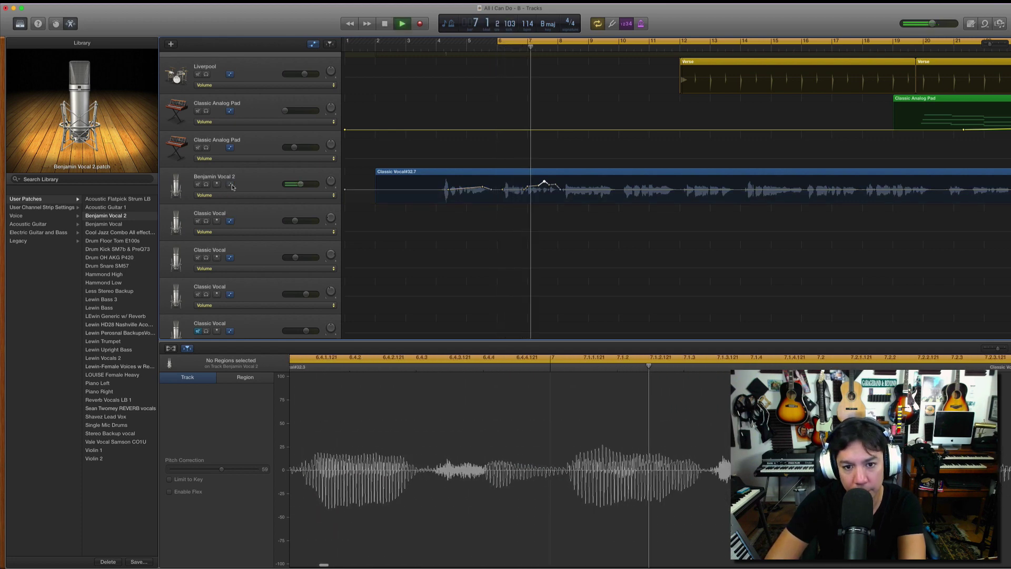
key(space)
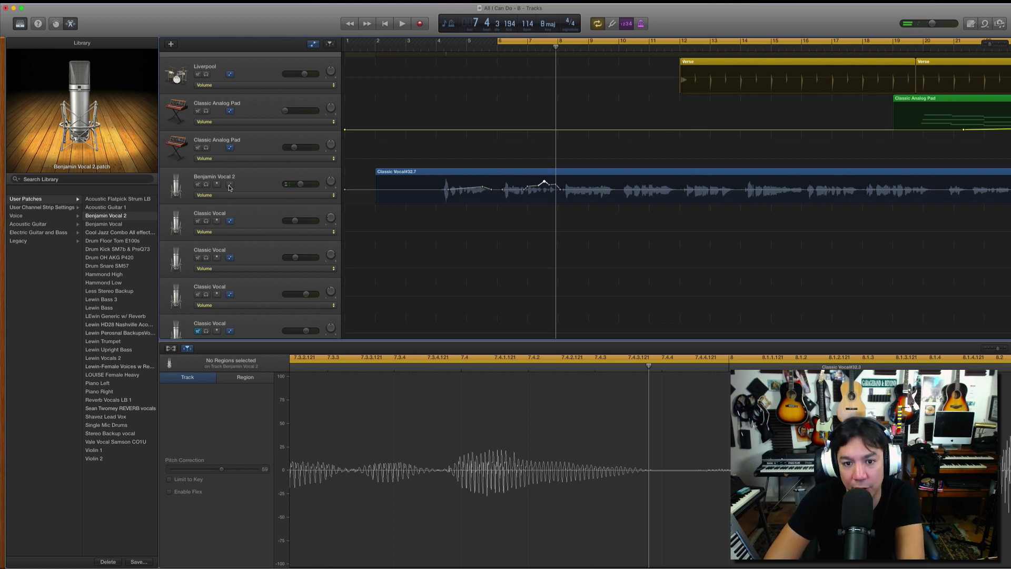
click(229, 185)
key(space)
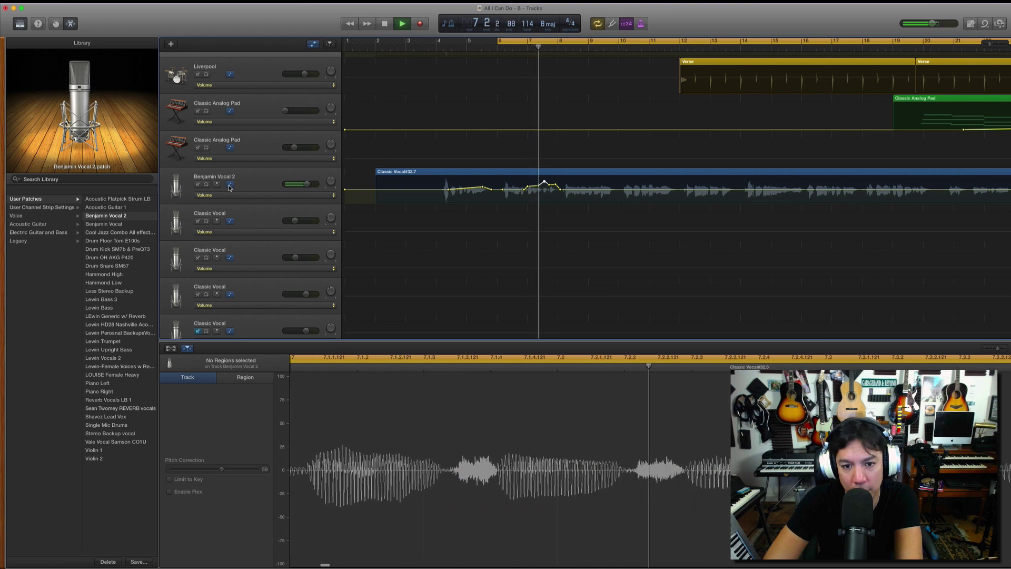
key(space)
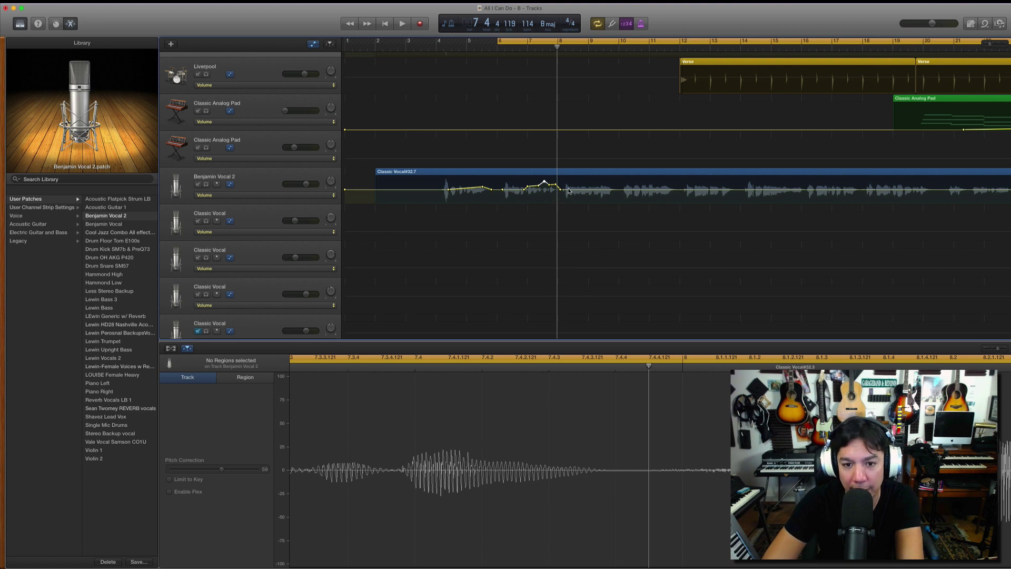
Step: Move the loop start to bar 8, play it, then turn cycle off and replay from bar 6
key(space)
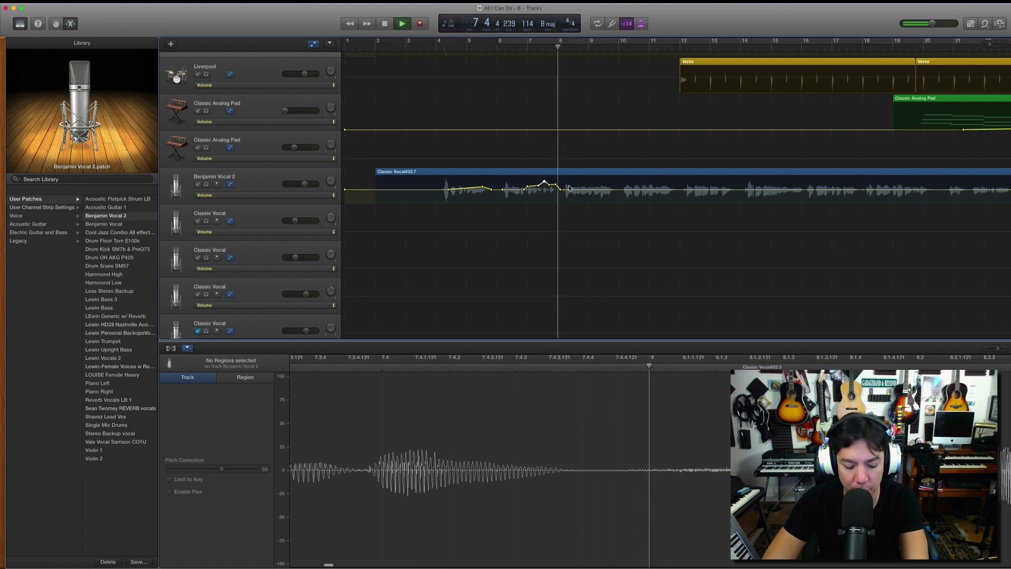
key(space)
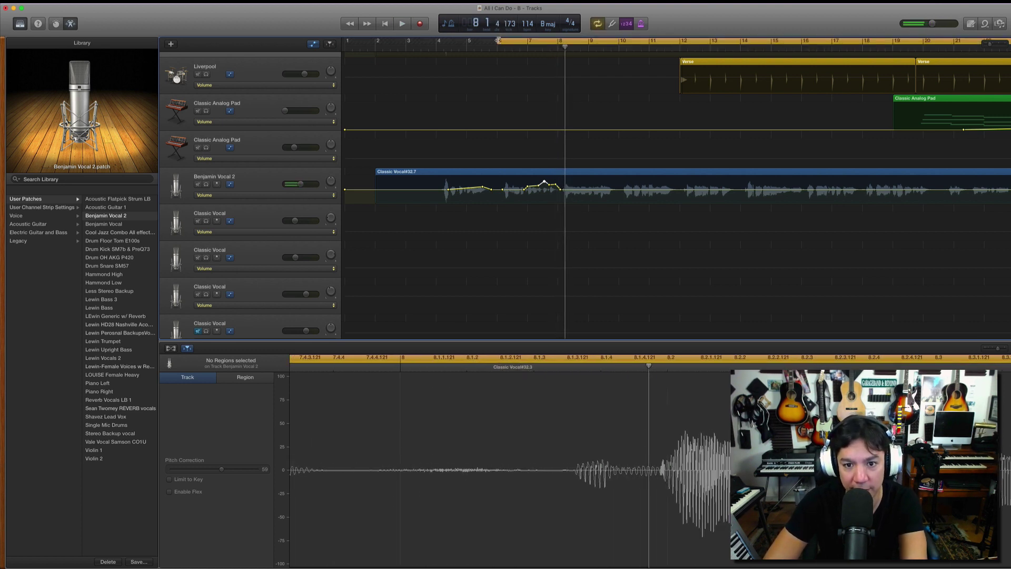
drag(498, 40, 562, 47)
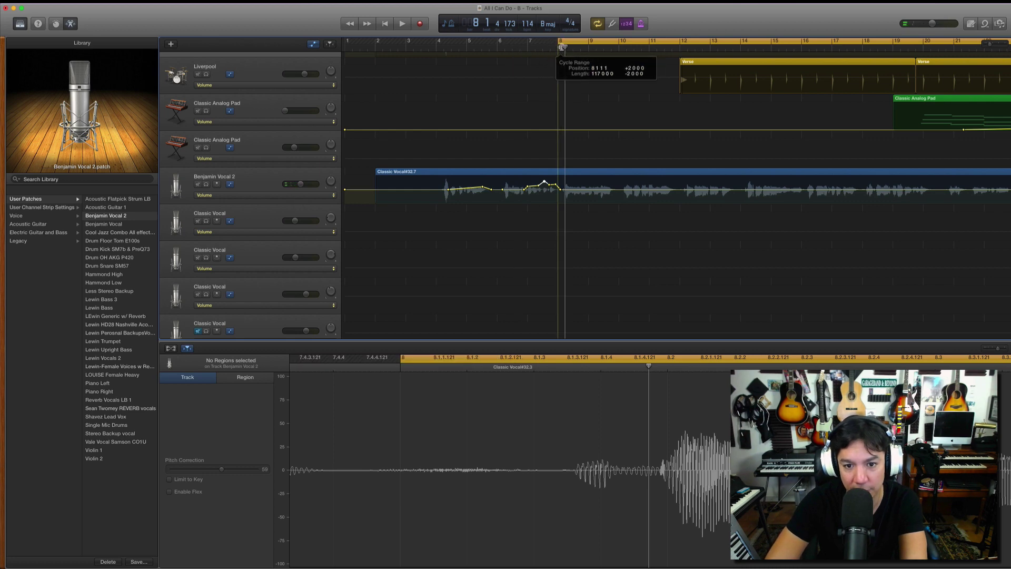
key(space)
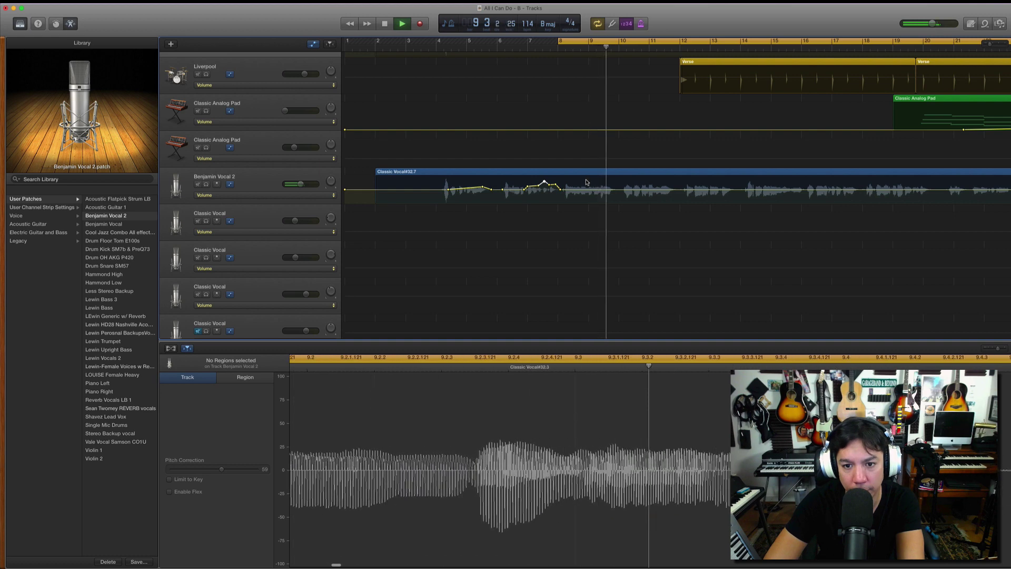
key(space)
key(c)
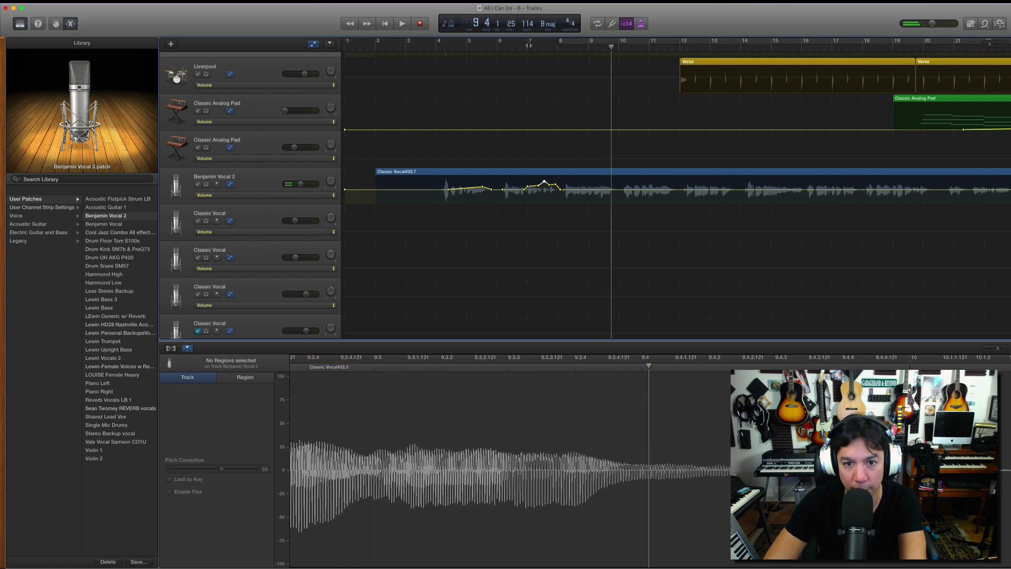
key(comma)
key(comma)
key(comma)
key(comma)
key(space)
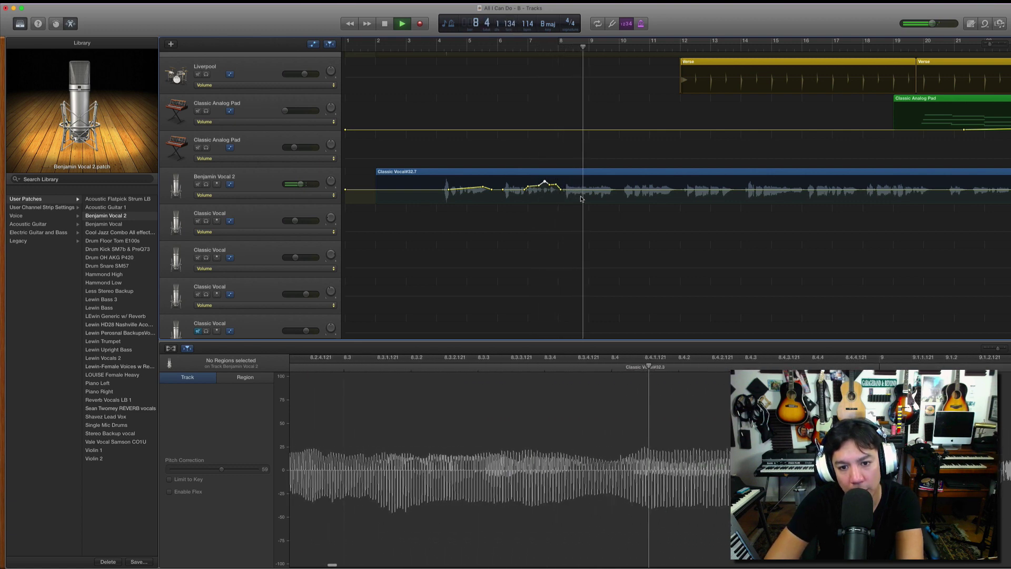
key(space)
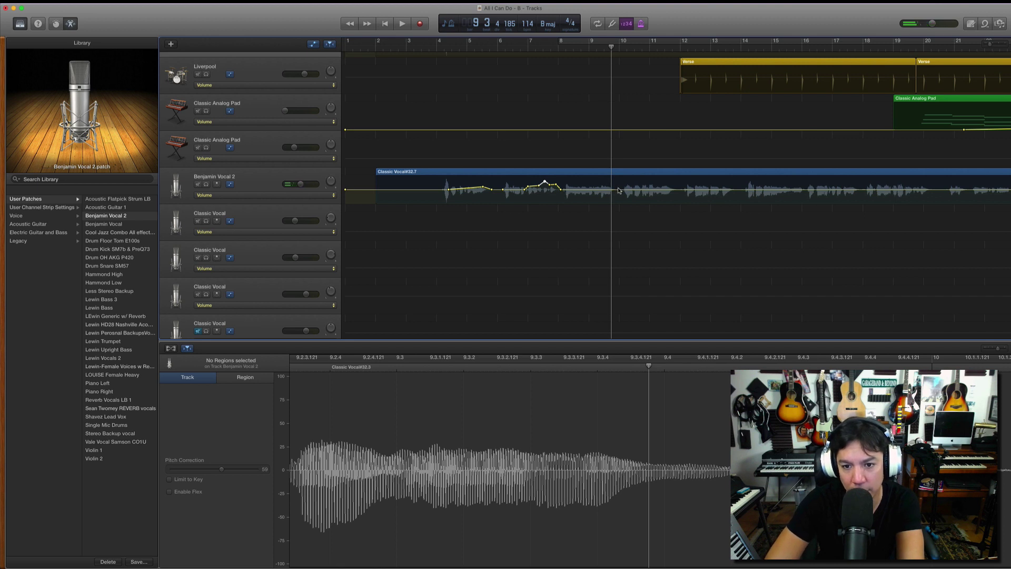
Step: Adjust the volume segment starting at bar 8 to -4.2 dB and play from just before bar 8
click(574, 191)
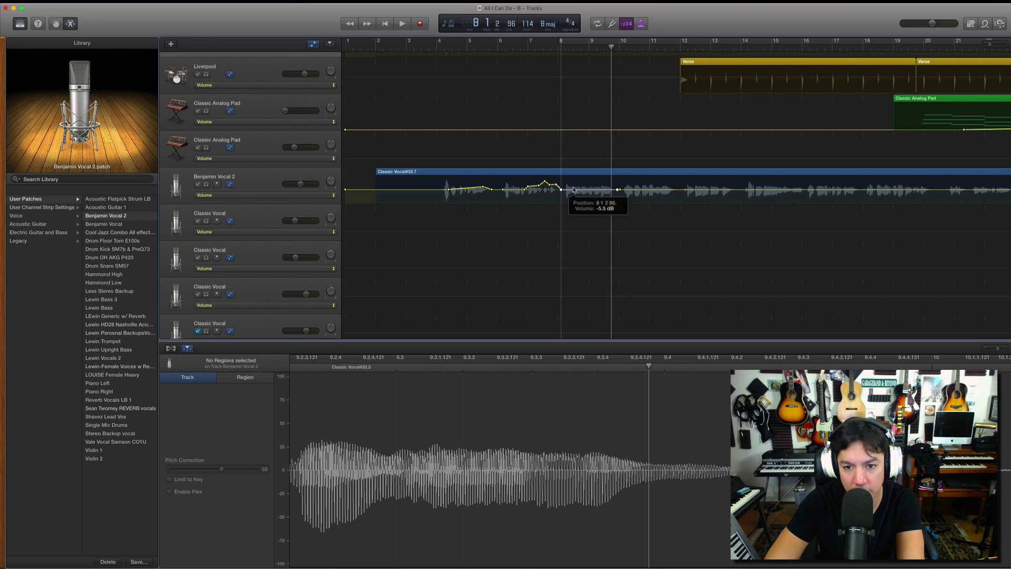
drag(573, 188, 574, 190)
click(528, 47)
key(space)
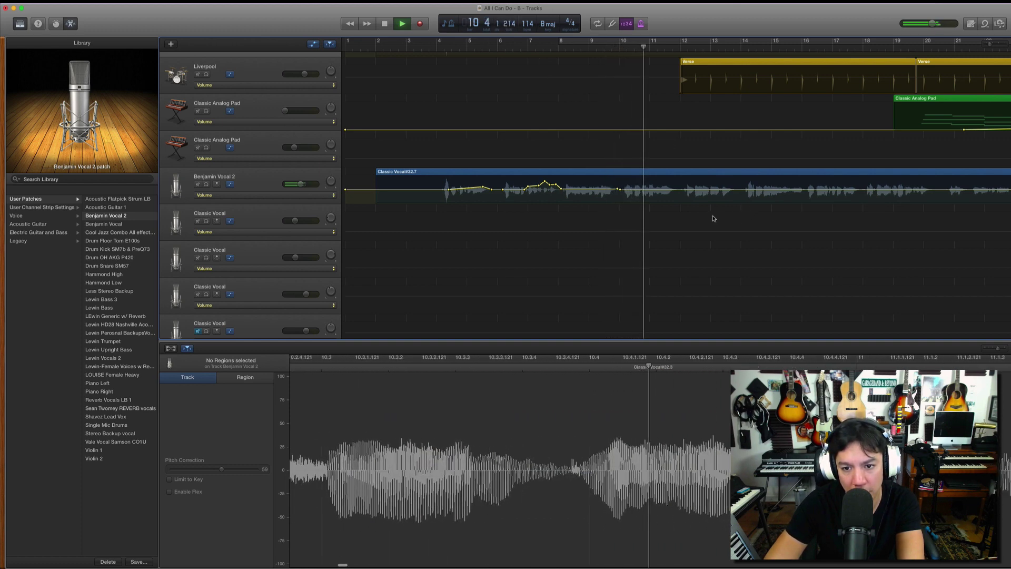
Step: Add a volume point near bar 11 and pull it up into a small peak, checking from bar 9
key(space)
click(665, 189)
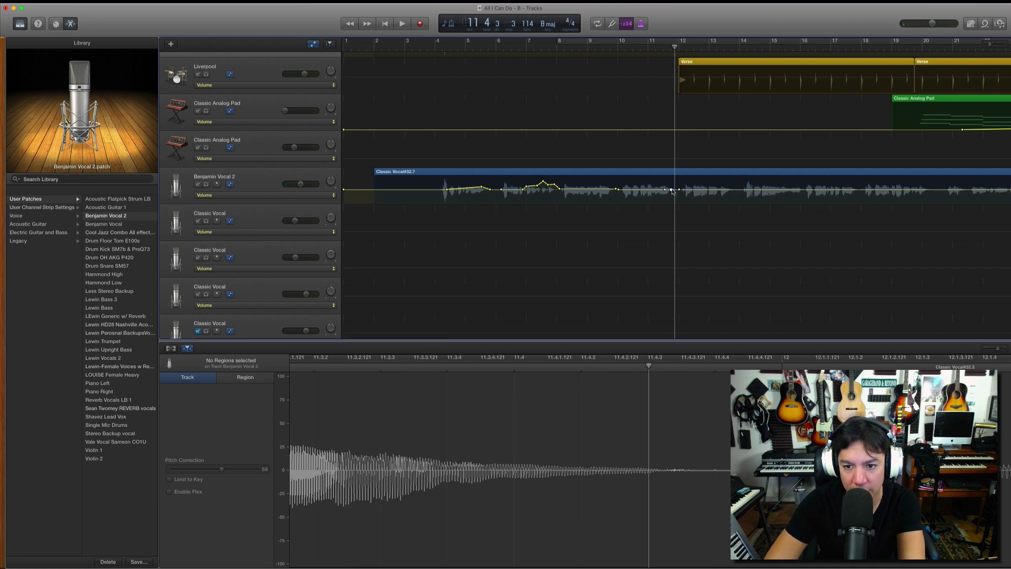
drag(671, 189, 672, 186)
click(611, 46)
key(space)
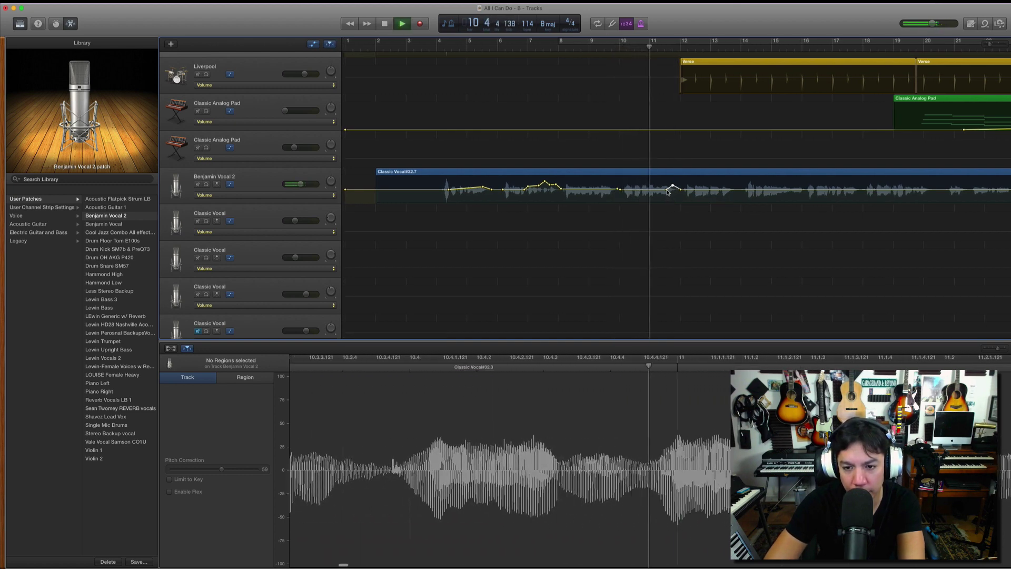
key(space)
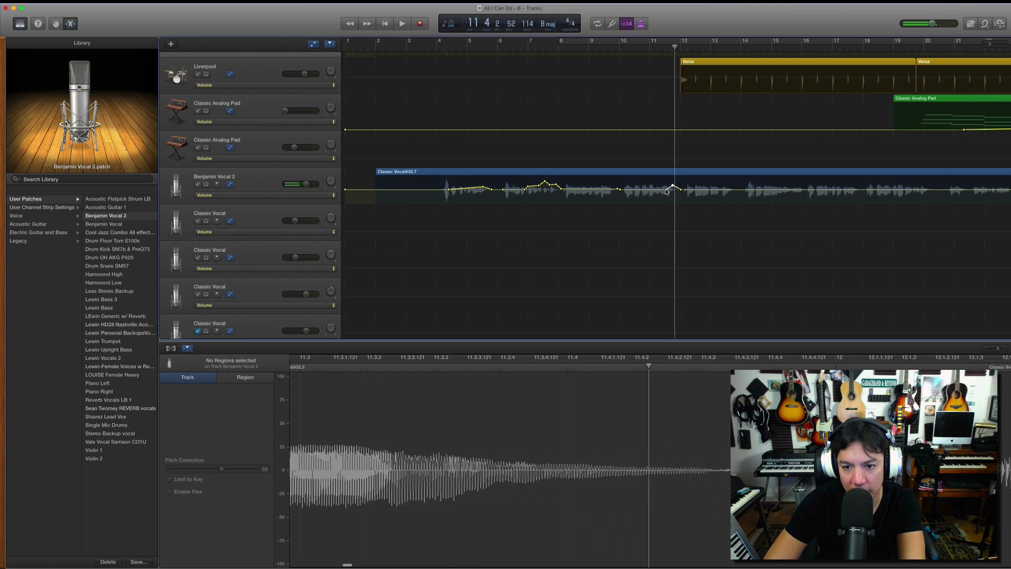
Step: Shift the peak slightly earlier to about bar 11.4 at -1.2 dB and replay from bar 10
drag(666, 190, 654, 190)
click(595, 47)
key(space)
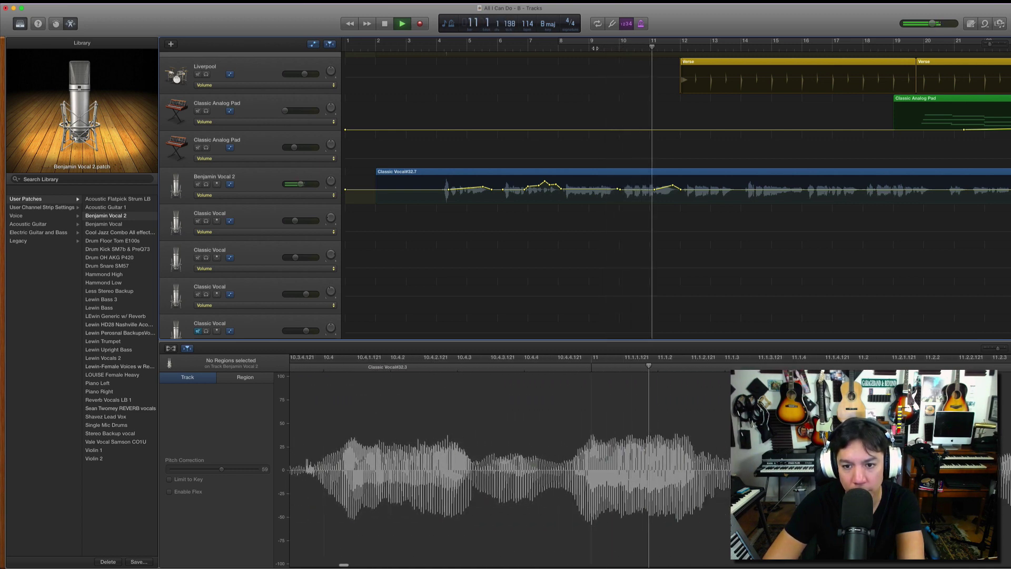
key(space)
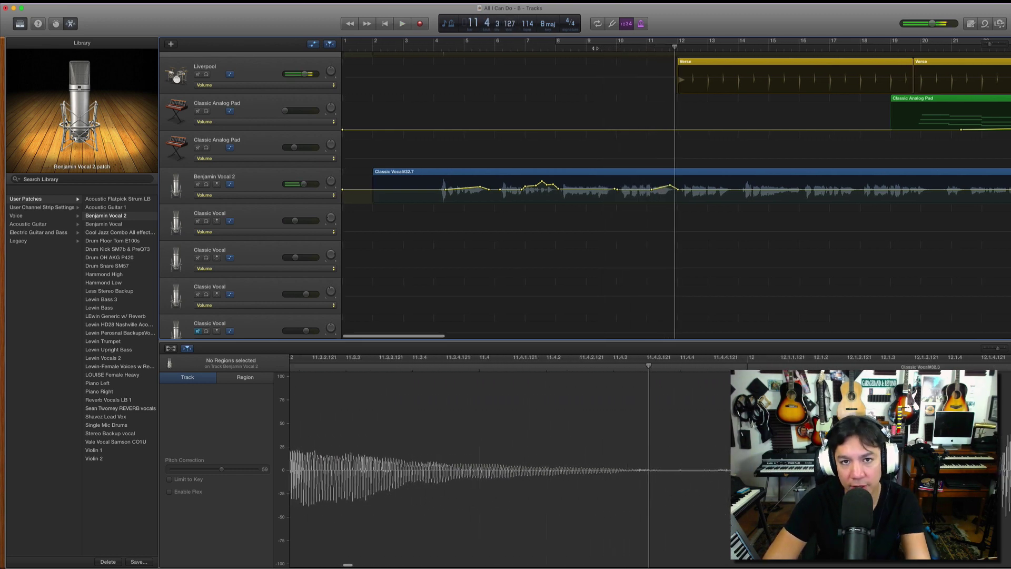
click(670, 186)
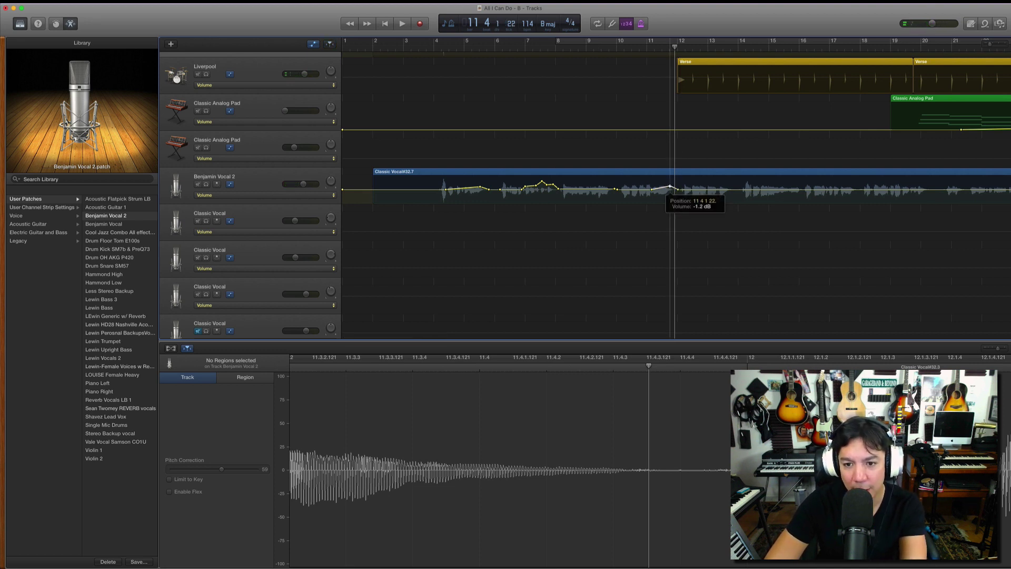
key(space)
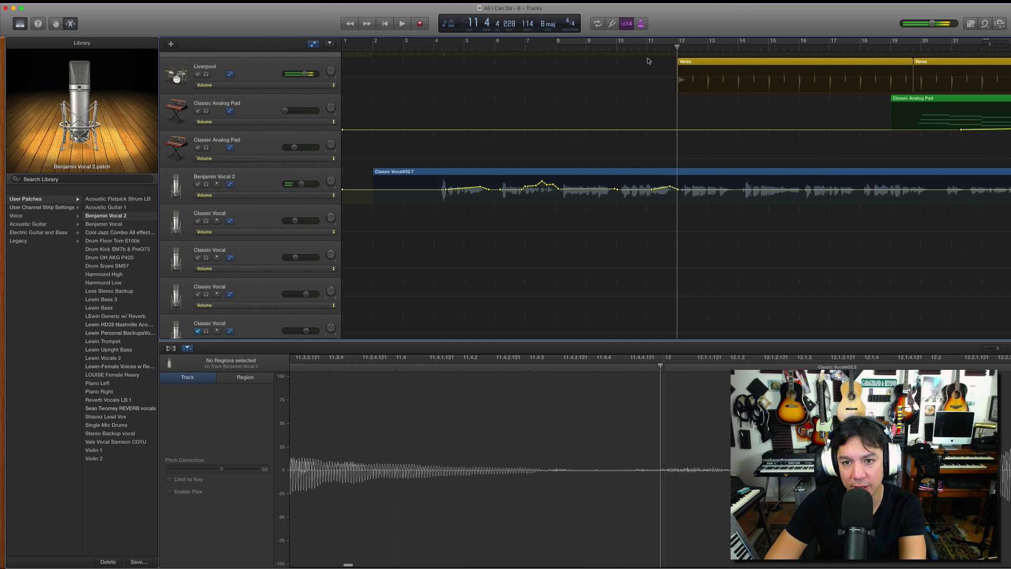
key(comma)
key(comma)
key(space)
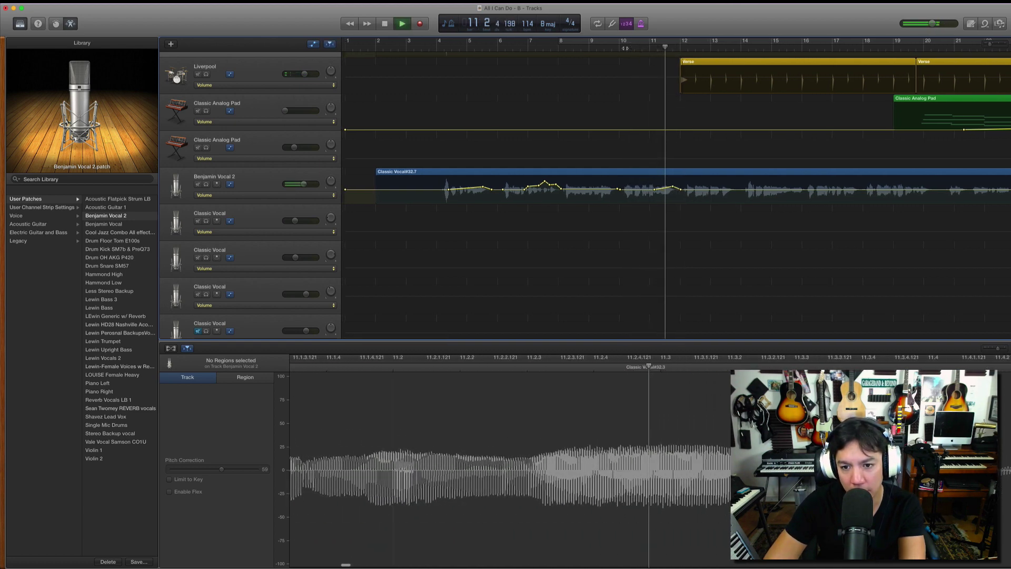
key(space)
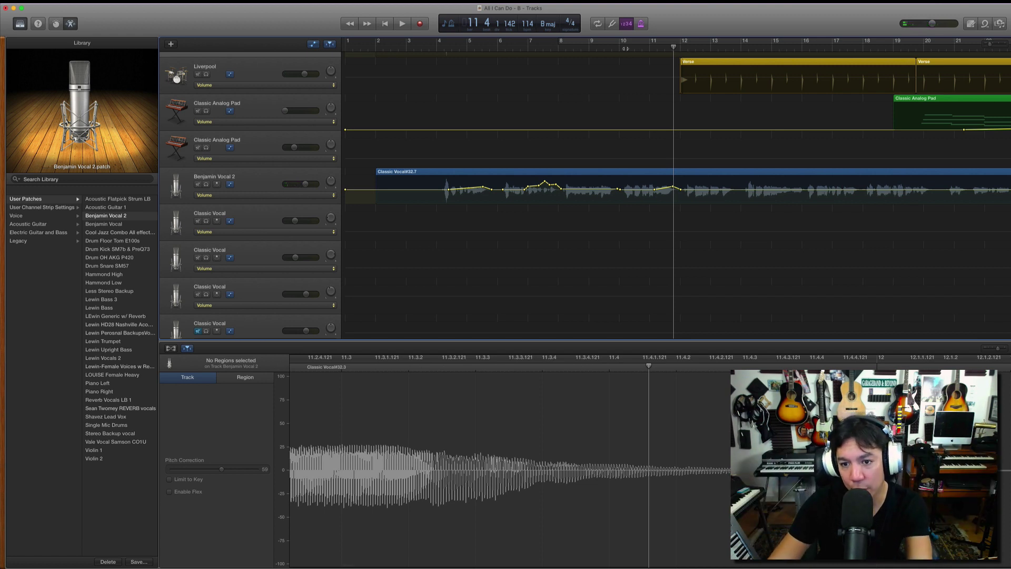
scroll(630, 185, right, 5)
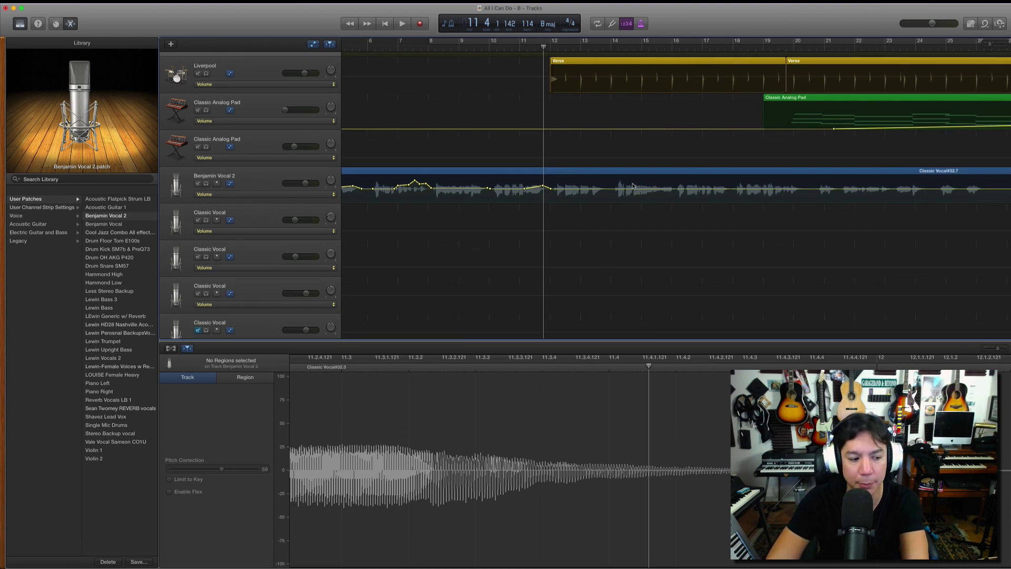